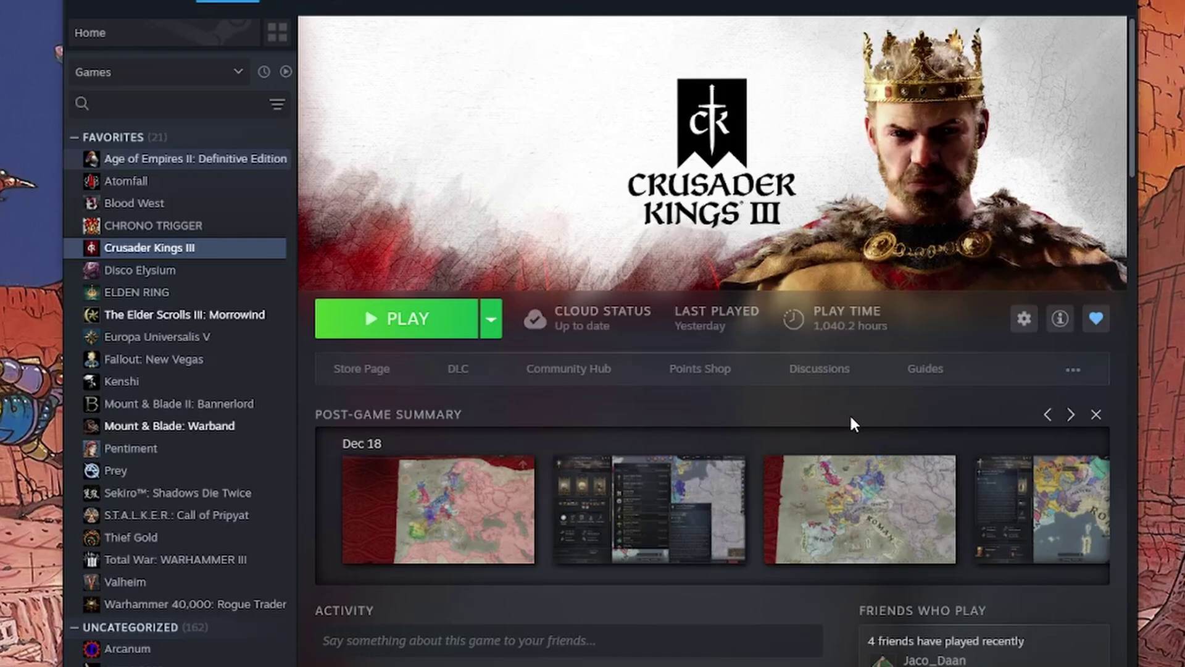
Launch Crusader Kings III from Steam and review the AGOT playset's mods in Paradox Launcher
left_click(441, 333)
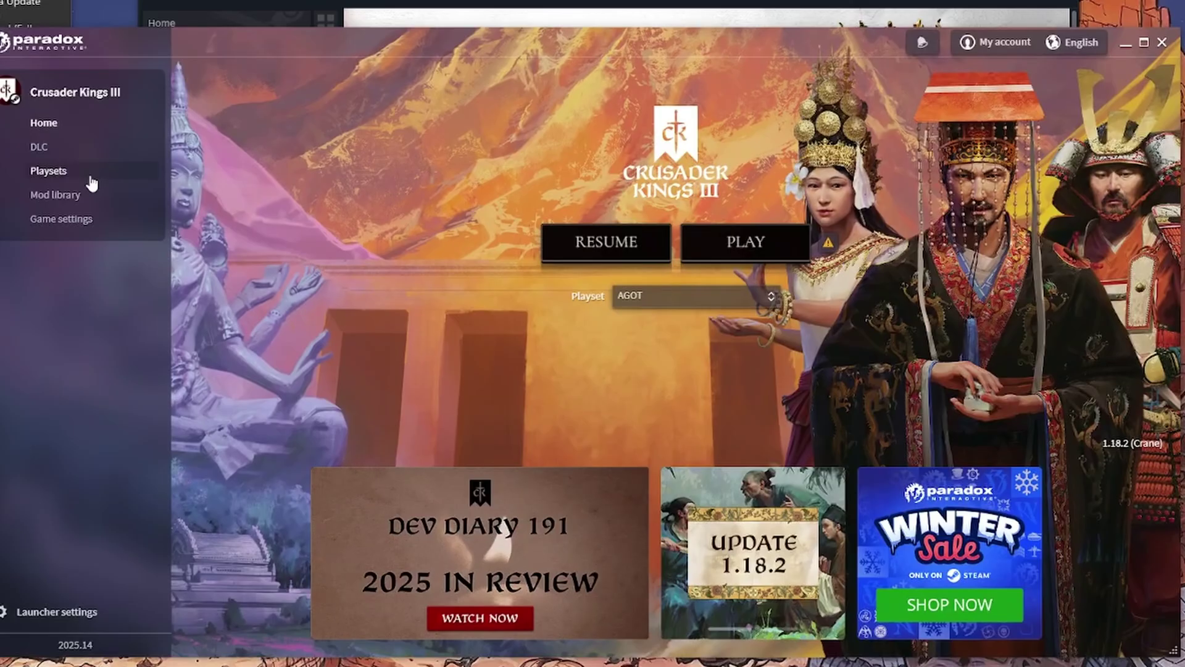
left_click(91, 179)
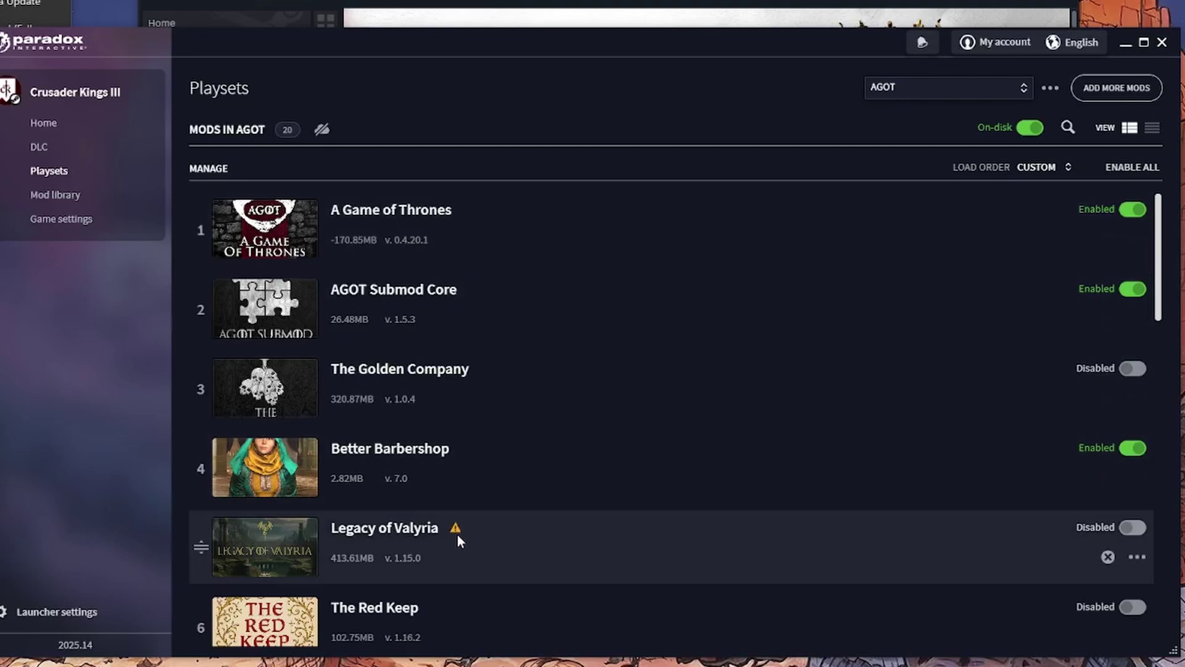
mouse_move(457, 530)
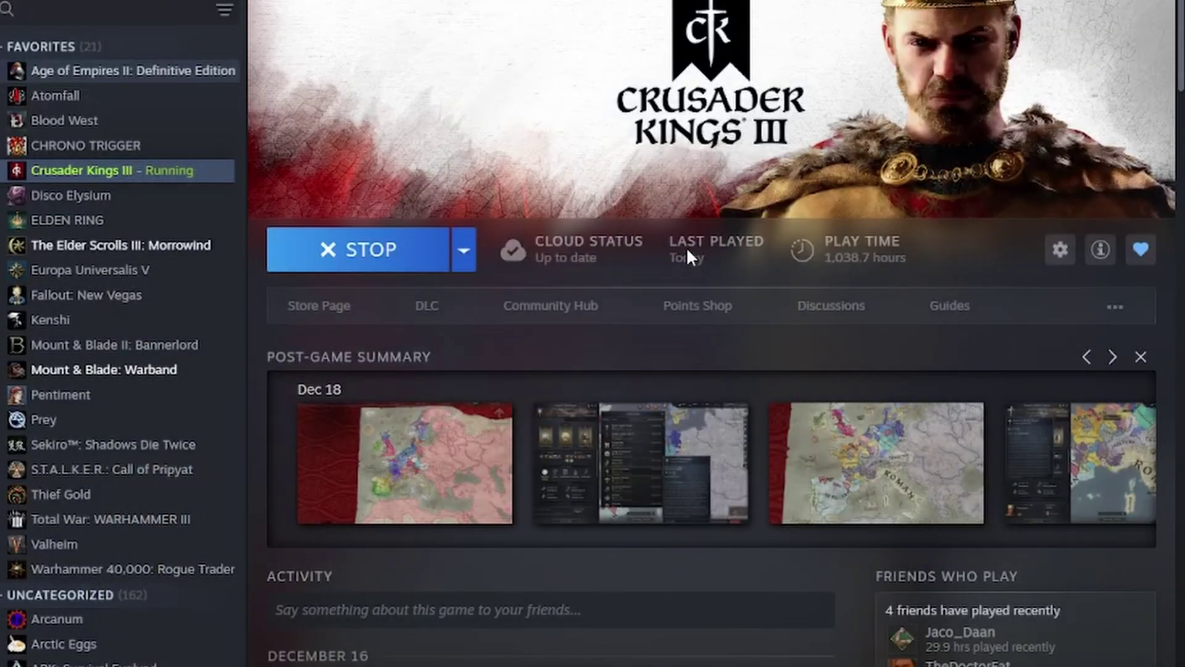
Stop the running game and search the Crusader Kings III Workshop for 'elder kings 2'
left_click(386, 259)
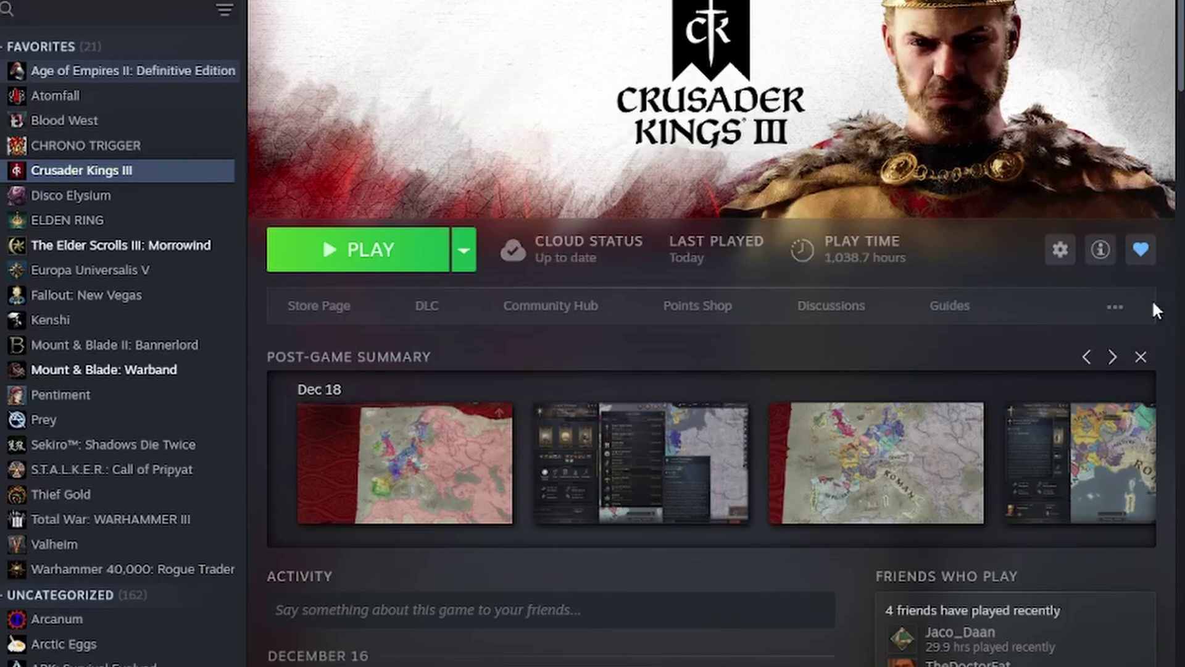
left_click(1115, 307)
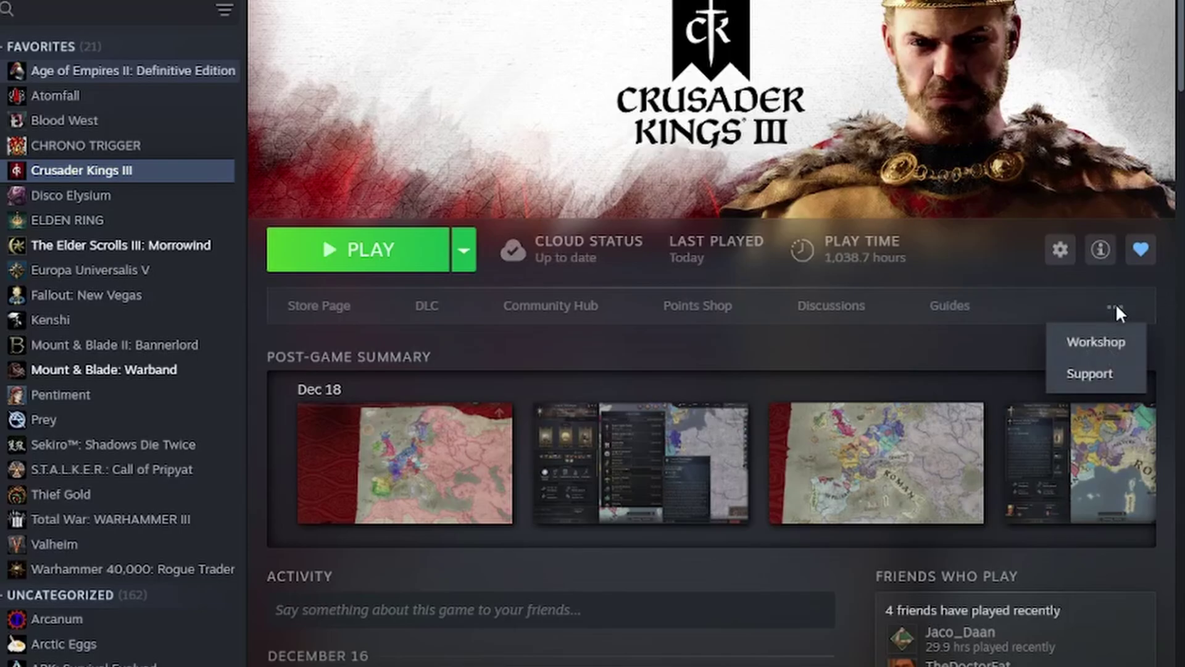
left_click(1097, 342)
left_click(852, 204)
type("elder")
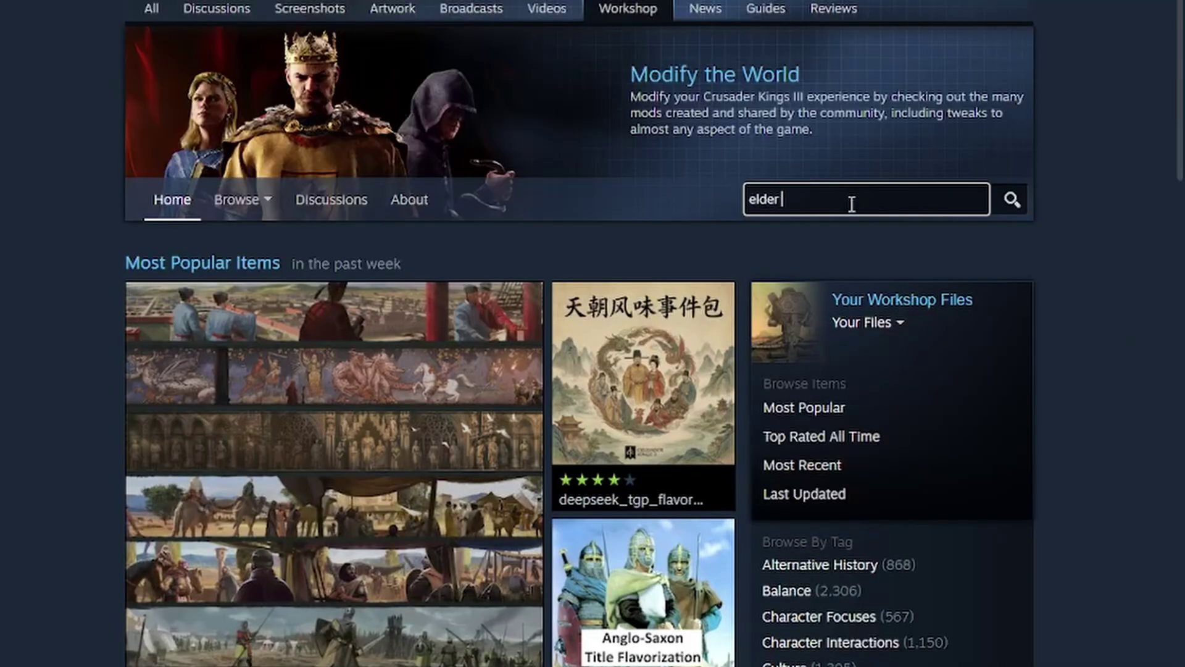
type(" kings 2")
key("Return")
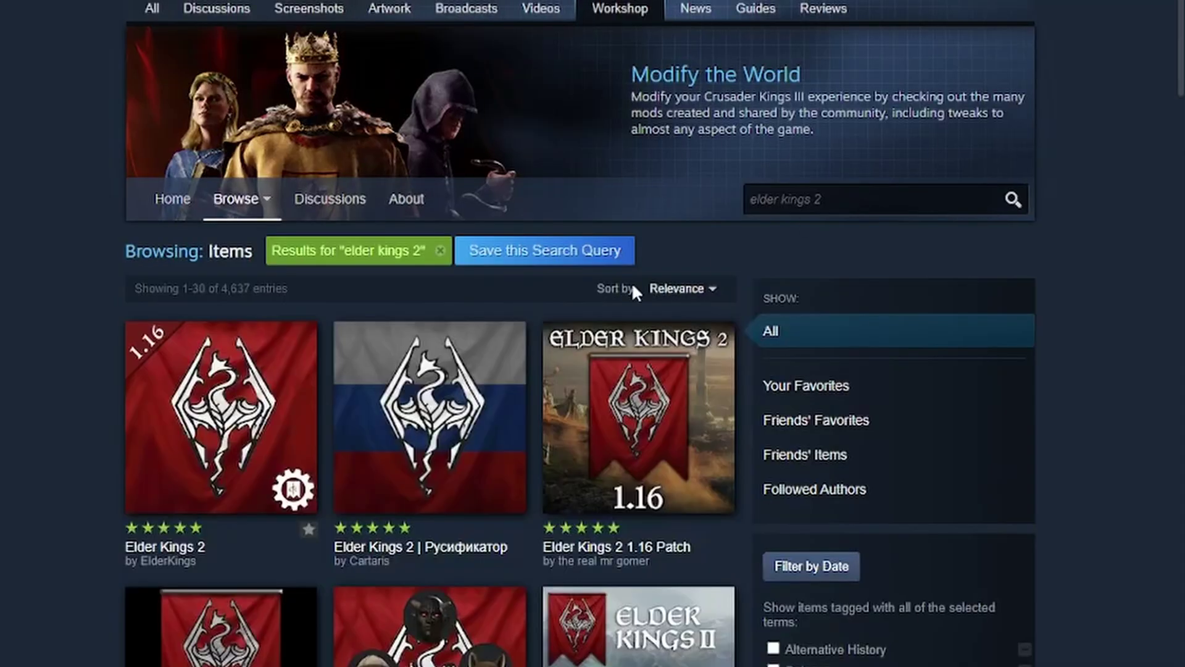
Open the Elder Kings 2 Workshop page and subscribe to the mod
left_click(221, 417)
scroll(691, 218, "down", 5)
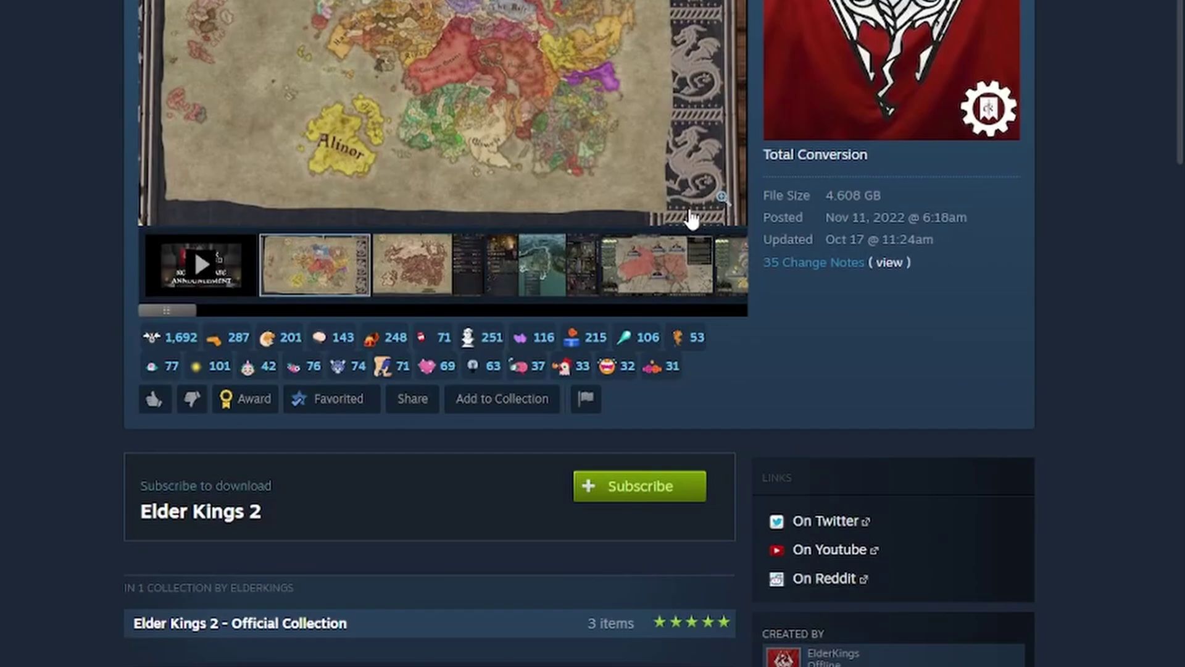
scroll(853, 279, "up", 3)
scroll(876, 158, "down", 1)
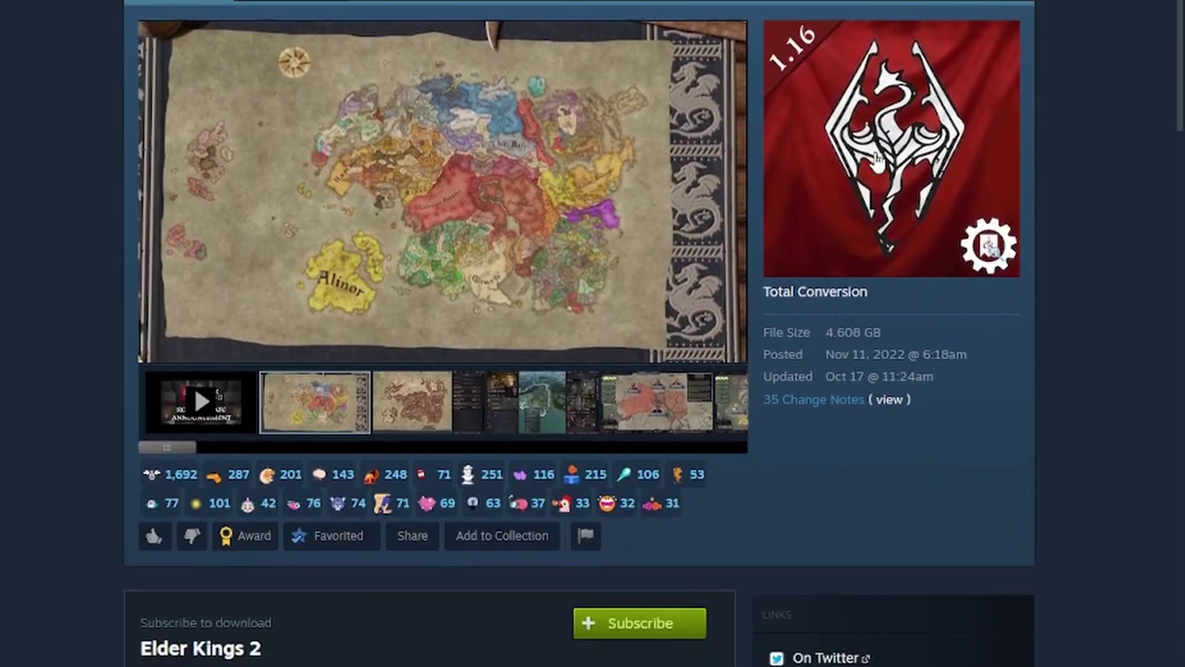
left_click(642, 602)
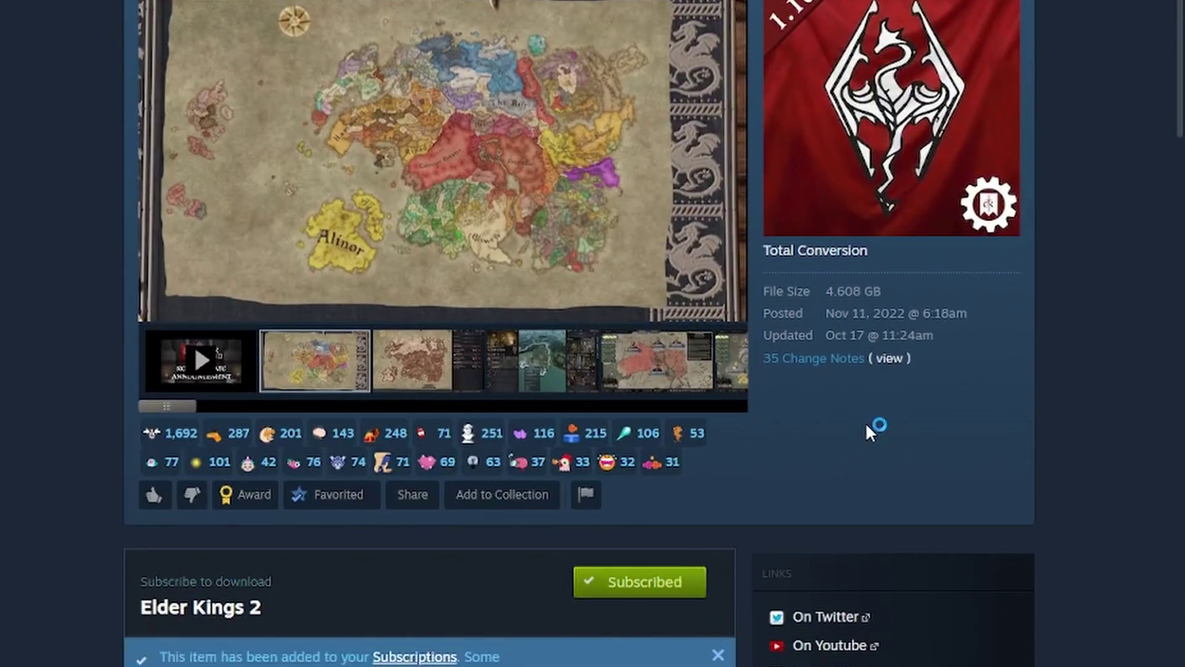
scroll(867, 425, "up", 2)
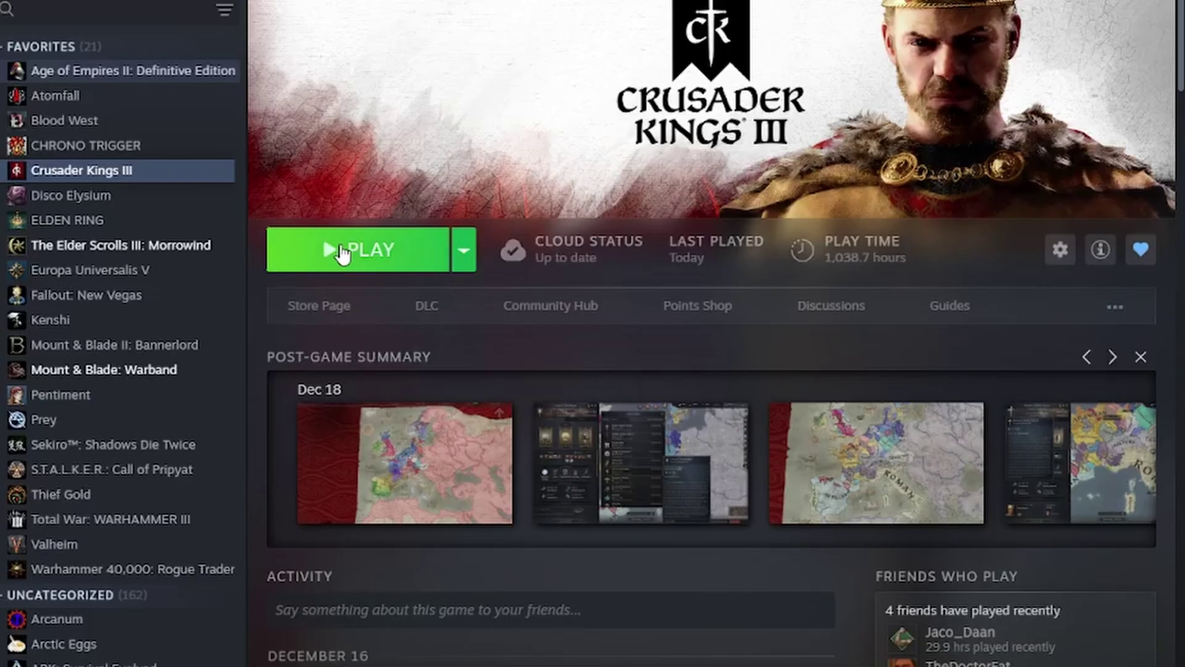
Relaunch the game and create a new empty playset named 'test' in Paradox Launcher
left_click(409, 261)
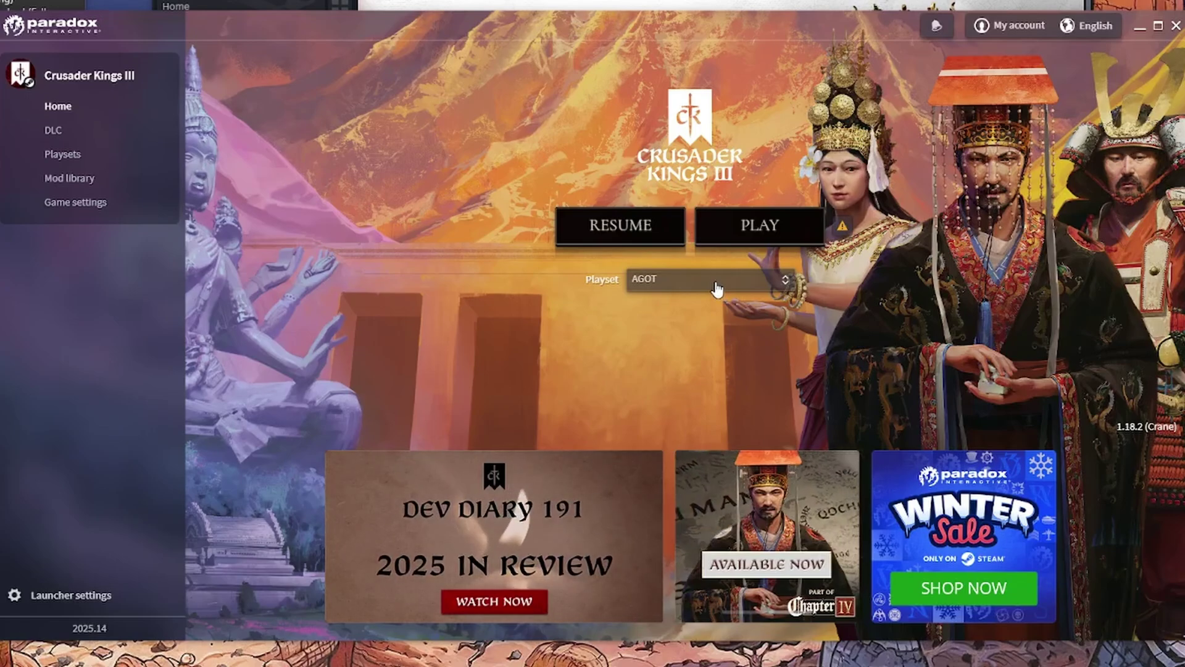
left_click(714, 287)
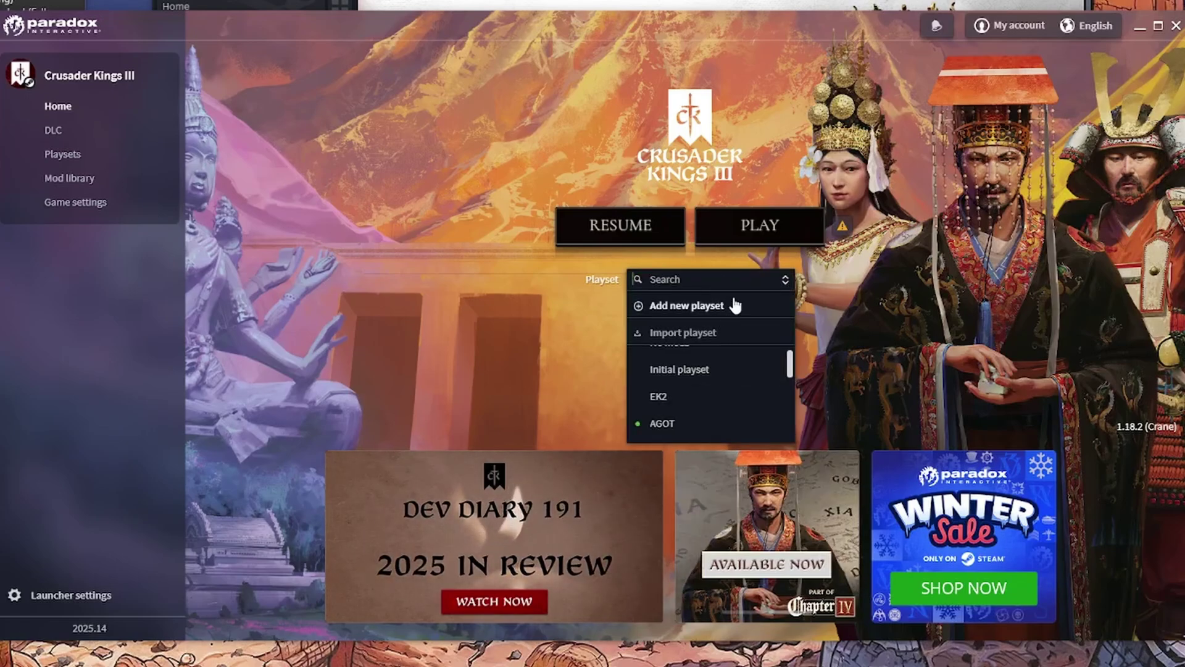
left_click(733, 305)
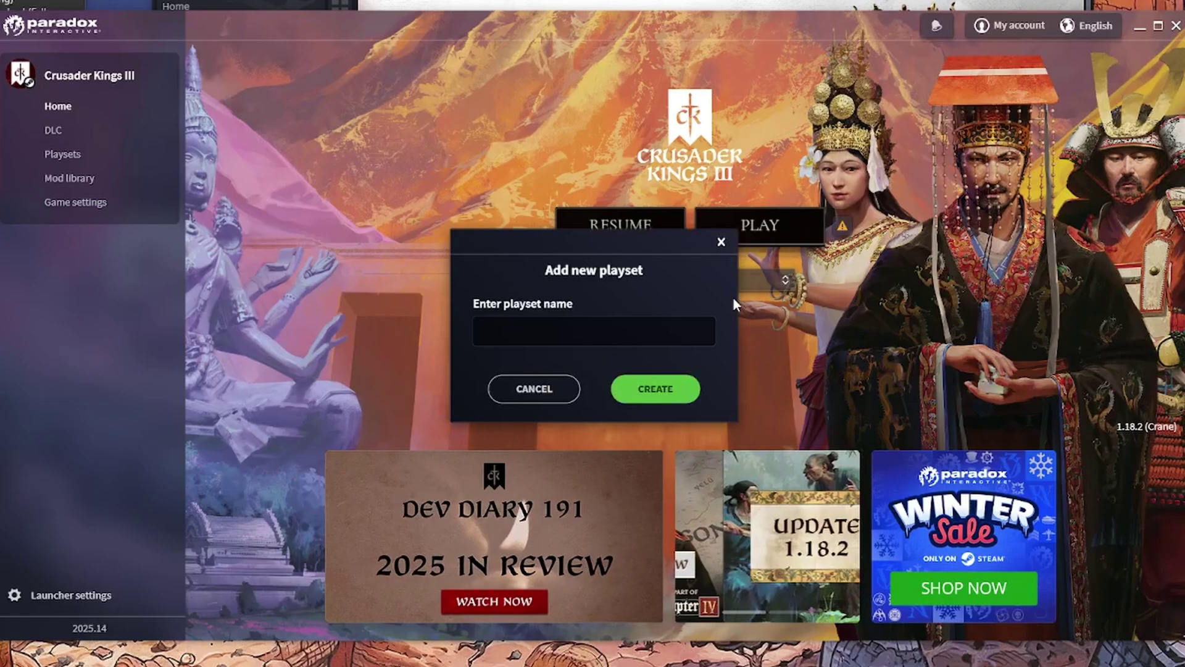
left_click(620, 339)
type("test")
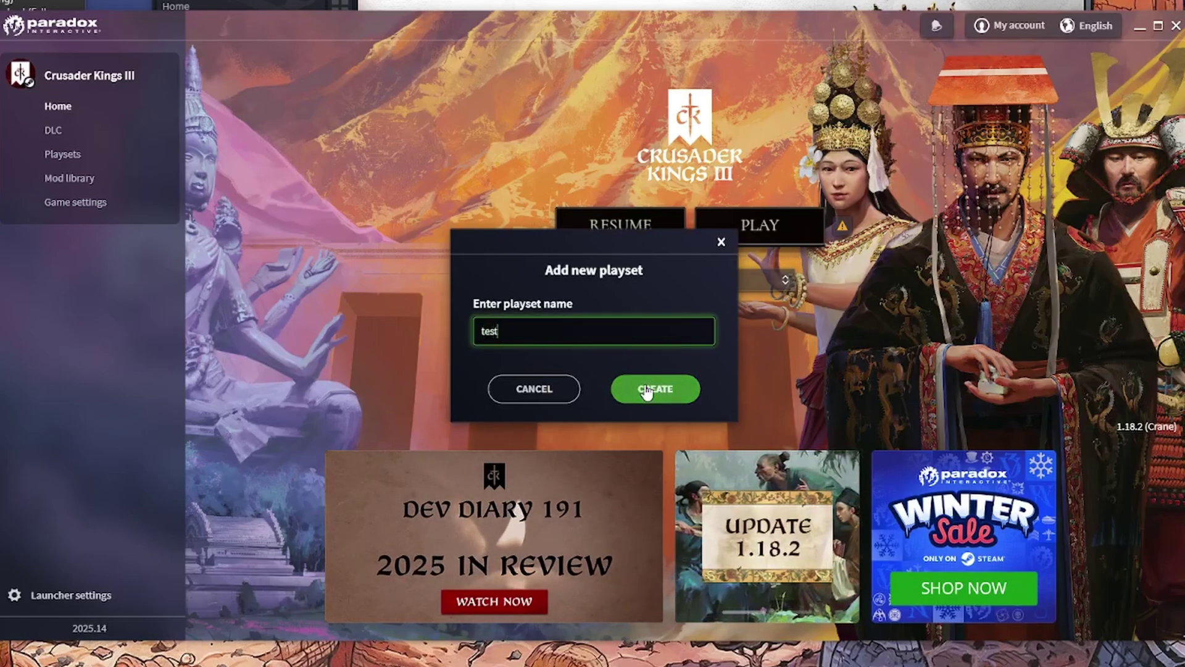
left_click(648, 389)
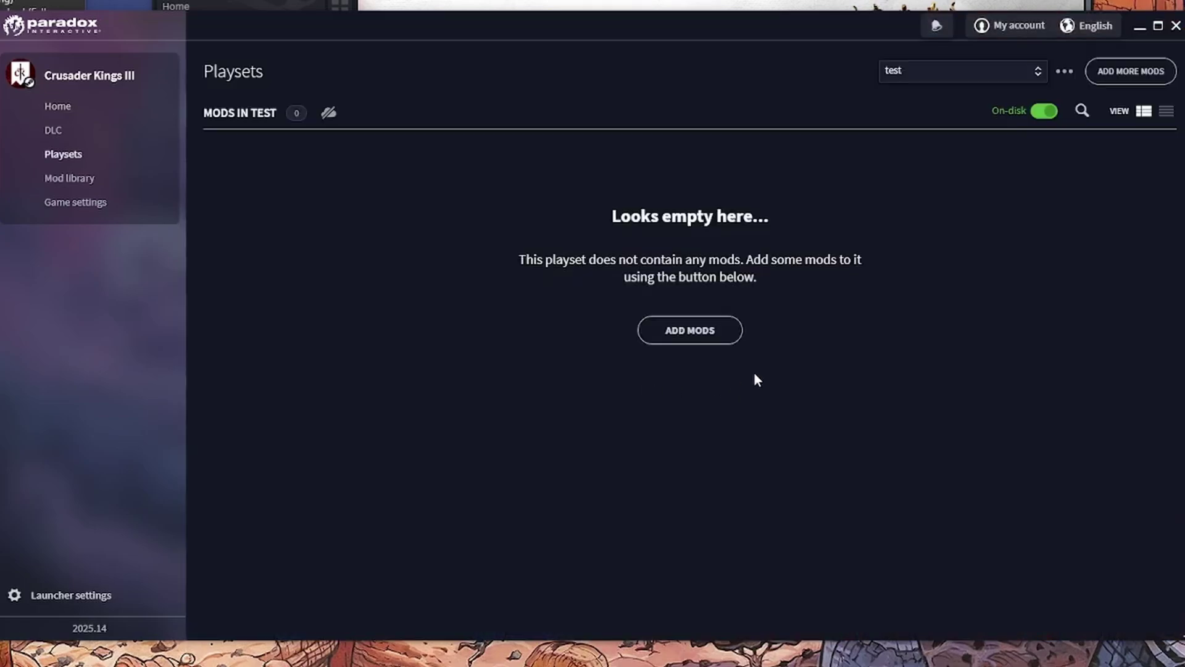
Add Elder Kings 2 to the test playset and check its warning about game version 1.17.1
left_click(679, 329)
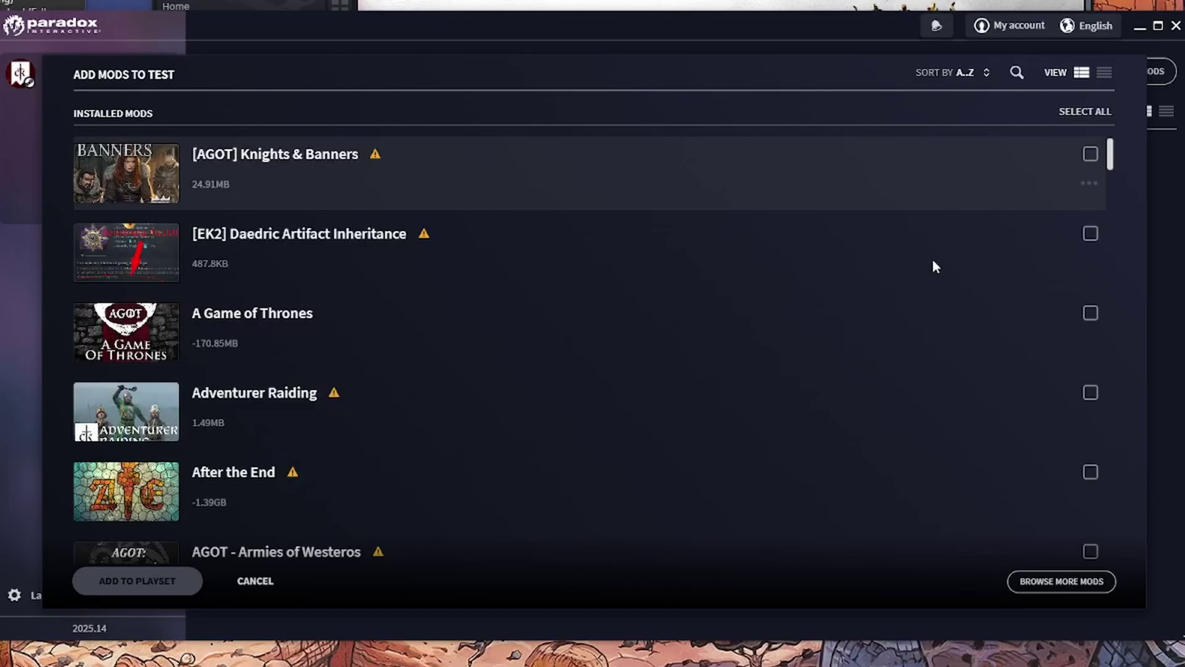
scroll(912, 284, "down", 5)
scroll(913, 286, "down", 20)
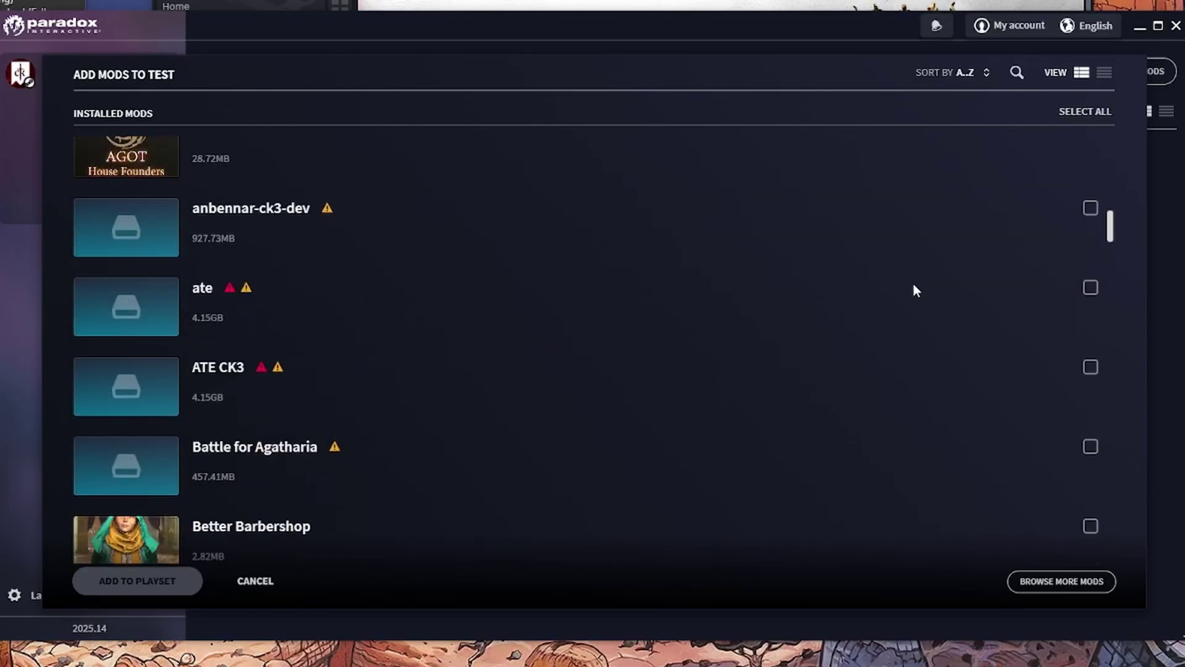
scroll(913, 291, "down", 5)
left_click(913, 290)
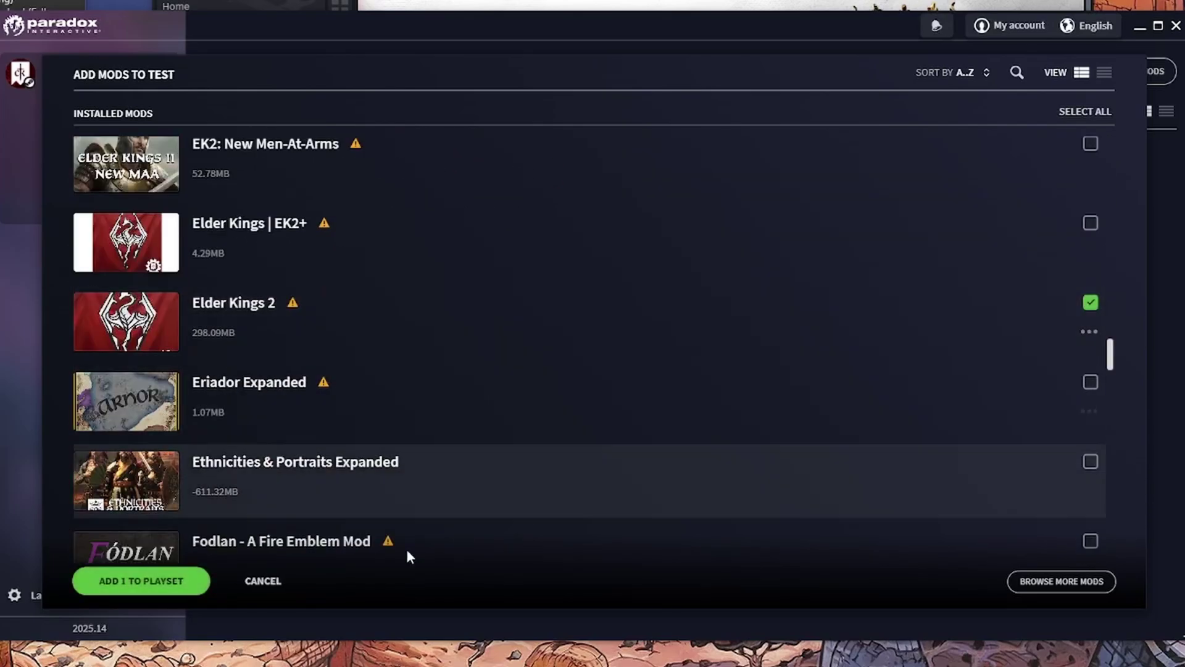
left_click(166, 581)
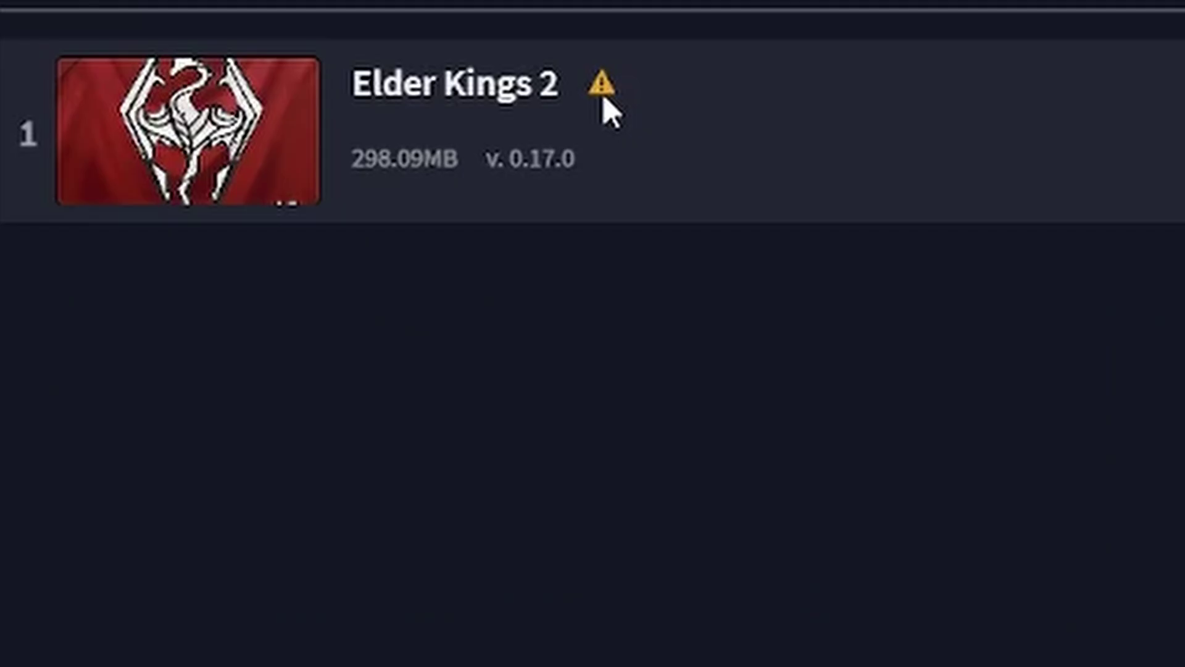
mouse_move(604, 85)
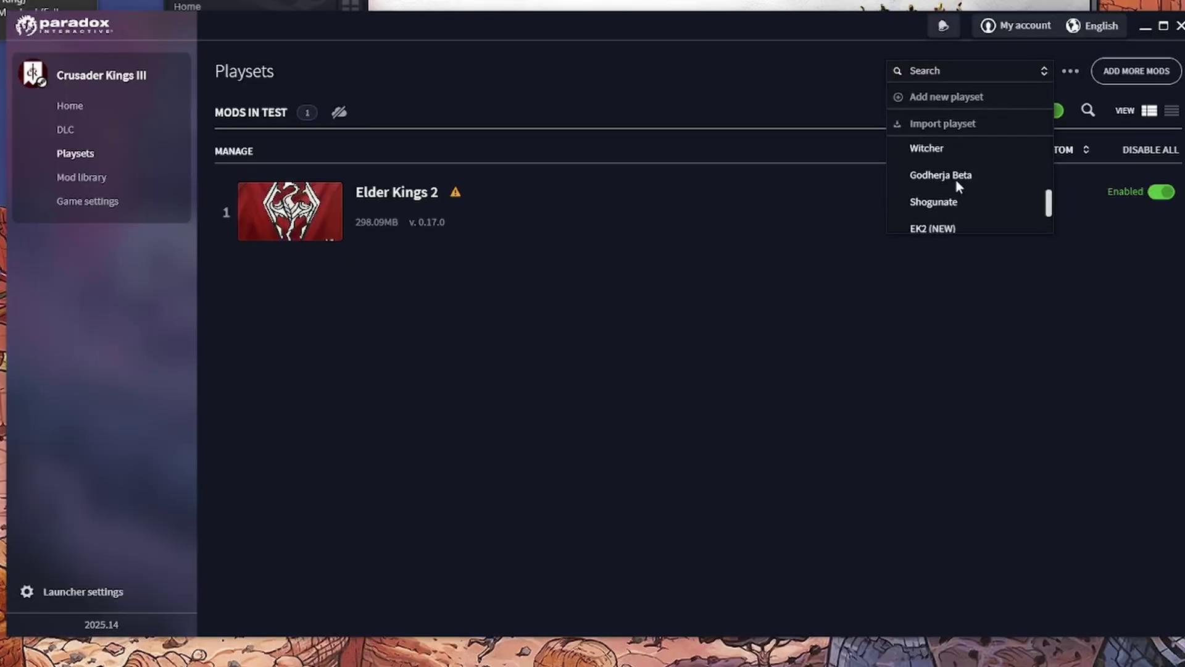
Switch to the LOTR playset and inspect its mods' version warnings
scroll(963, 188, "up", 5)
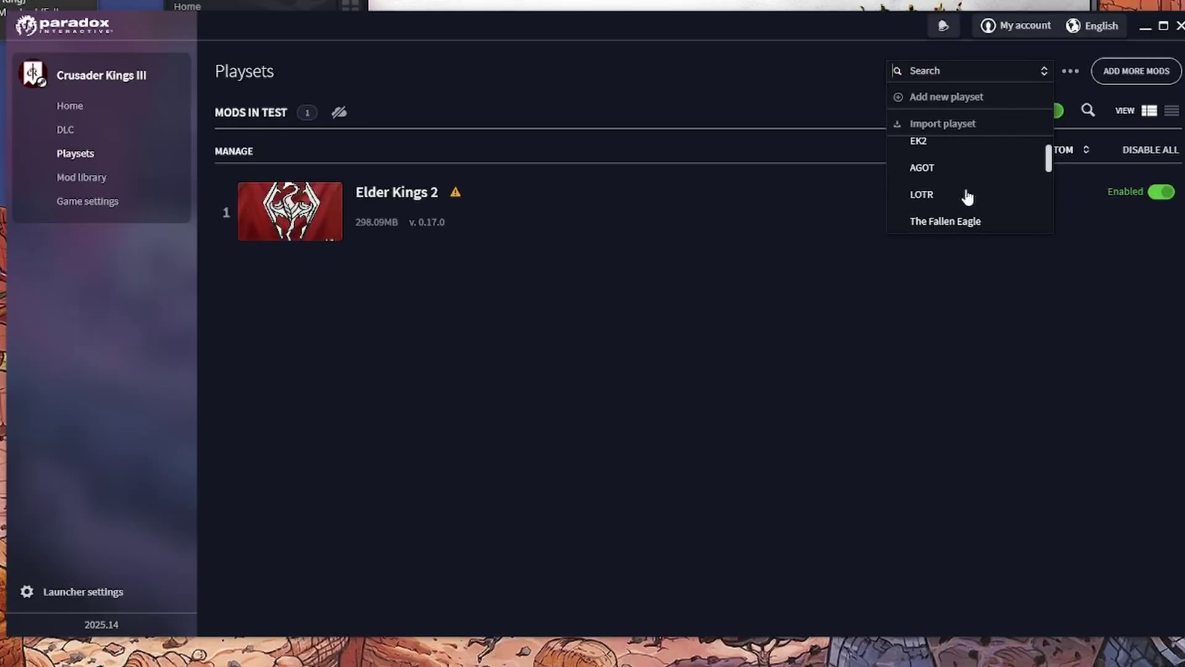
scroll(968, 197, "up", 1)
left_click(969, 220)
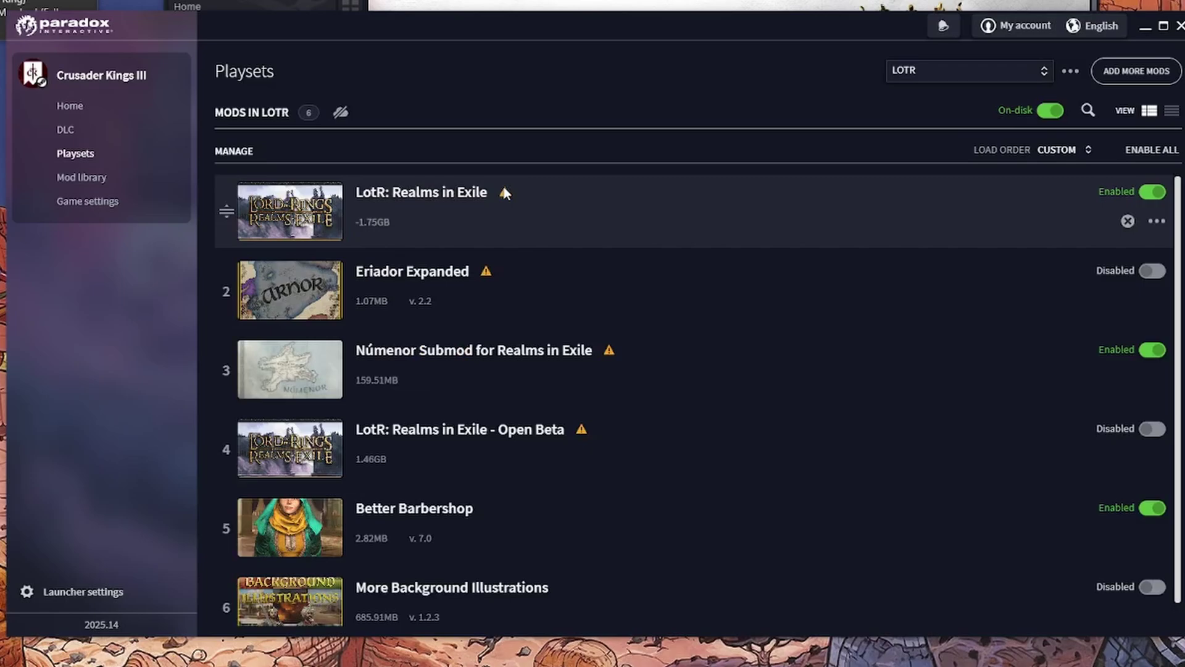
mouse_move(505, 193)
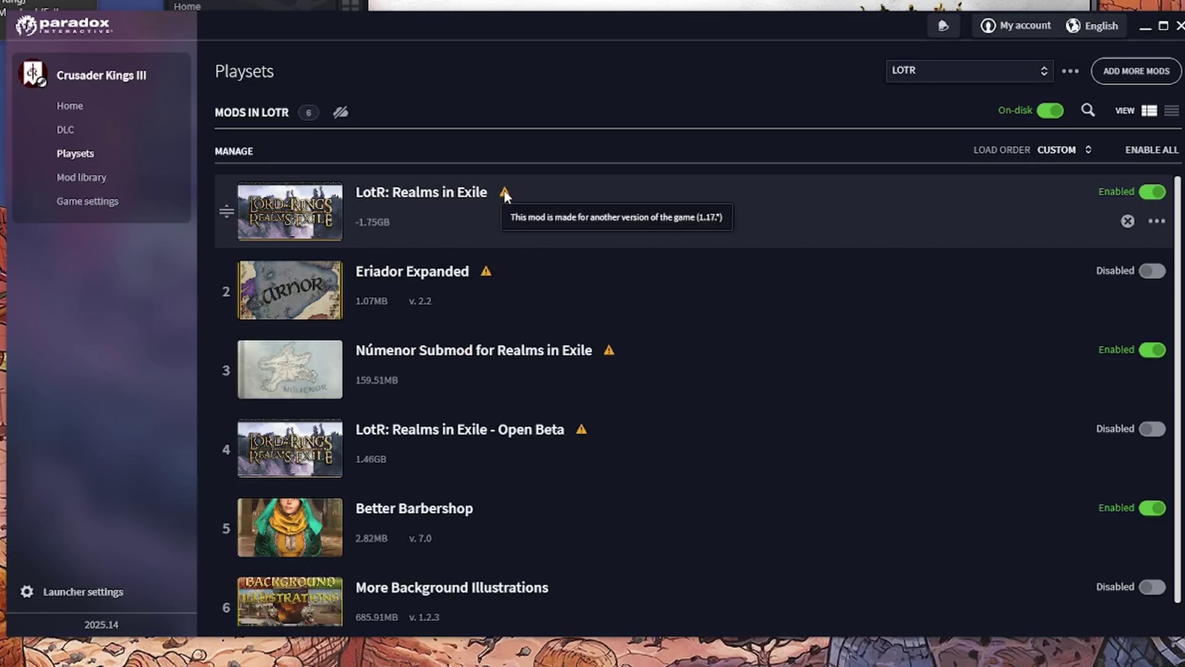
Switch back to the test playset containing Elder Kings 2
left_click(983, 84)
scroll(981, 179, "down", 5)
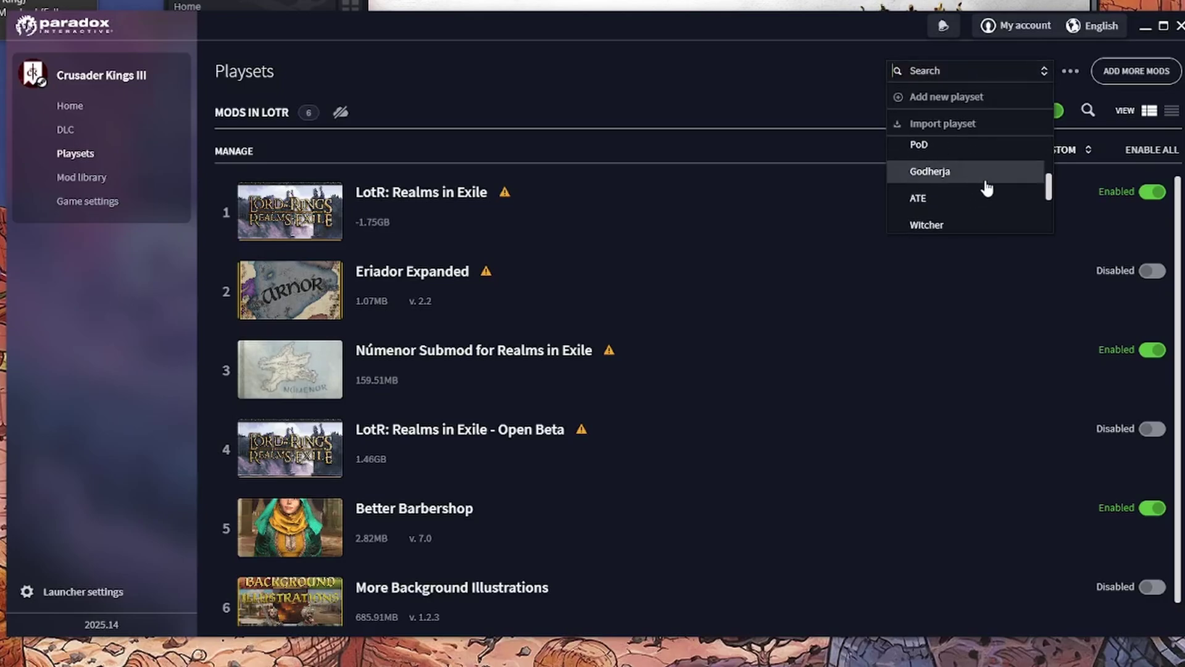
left_click(957, 215)
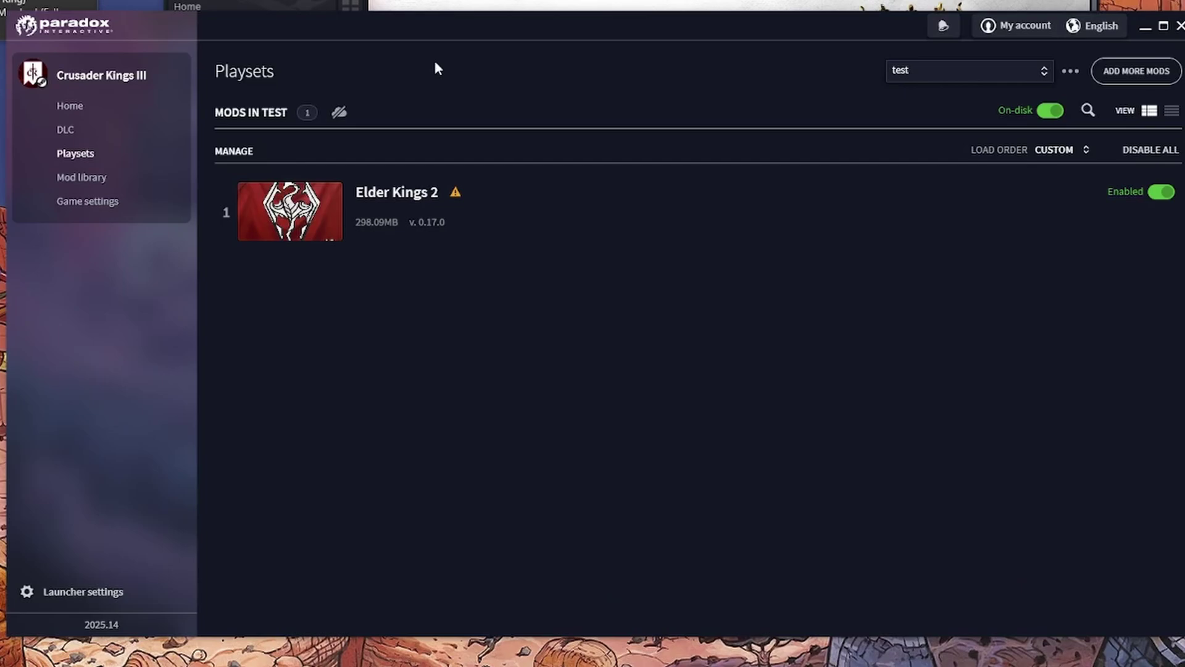
mouse_move(454, 197)
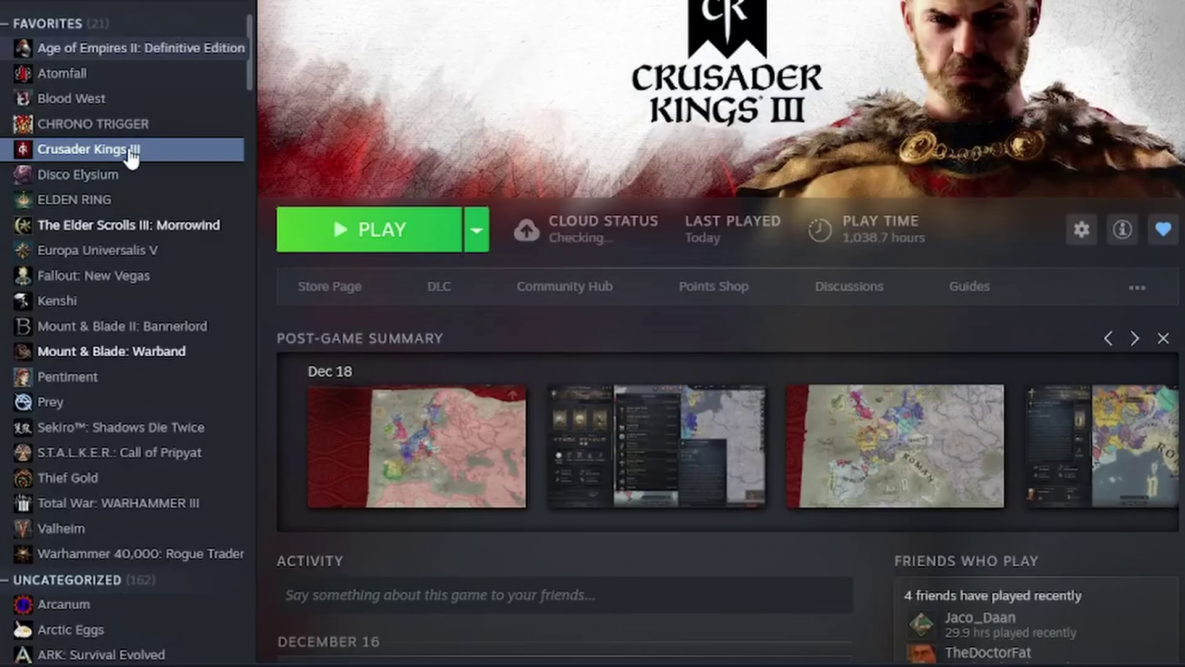
Set Crusader Kings III's Steam beta branch to '1.17.1 - Old version 1.17.1 (Ascendant)'
right_click(129, 149)
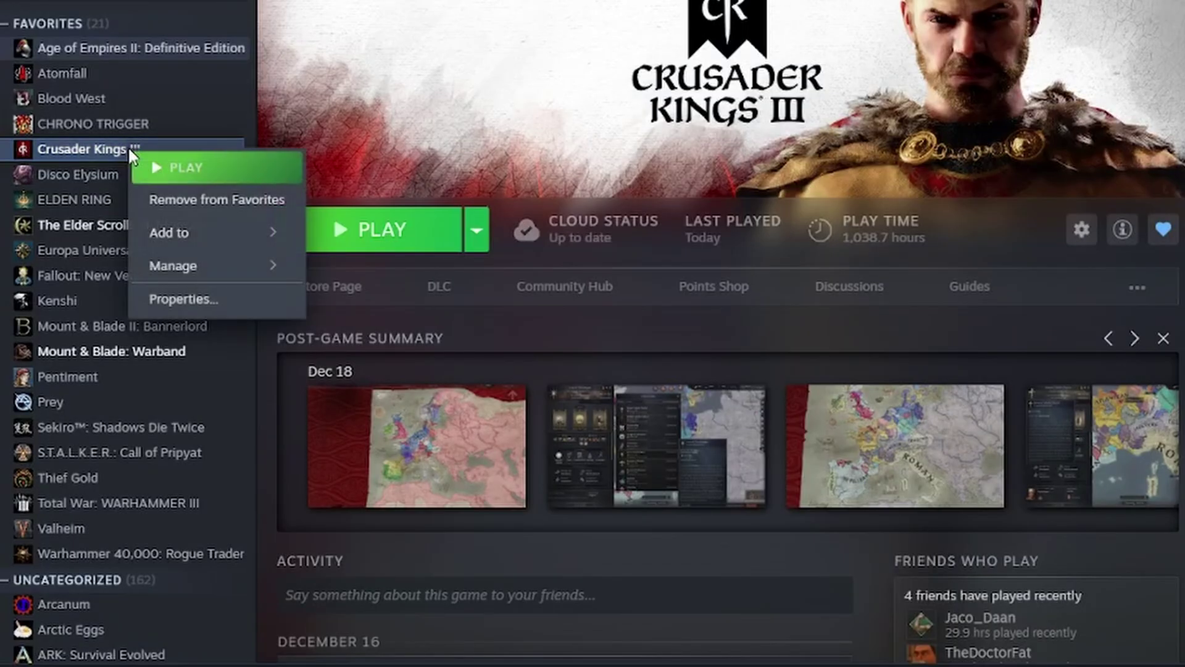
left_click(241, 301)
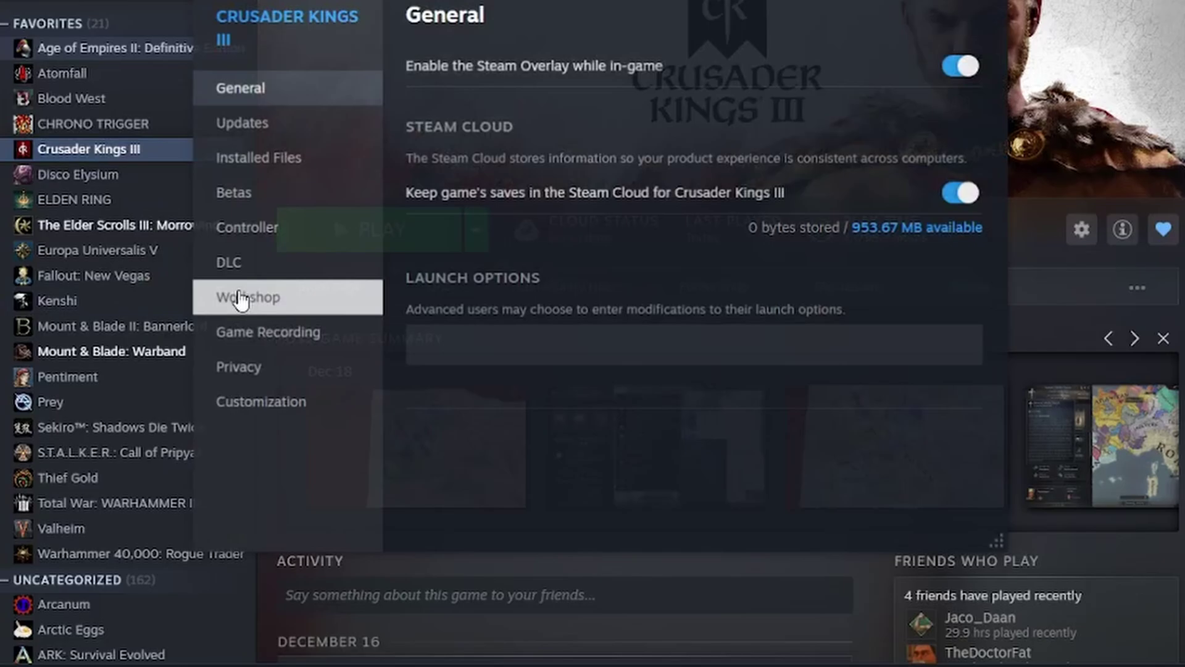
left_click(282, 195)
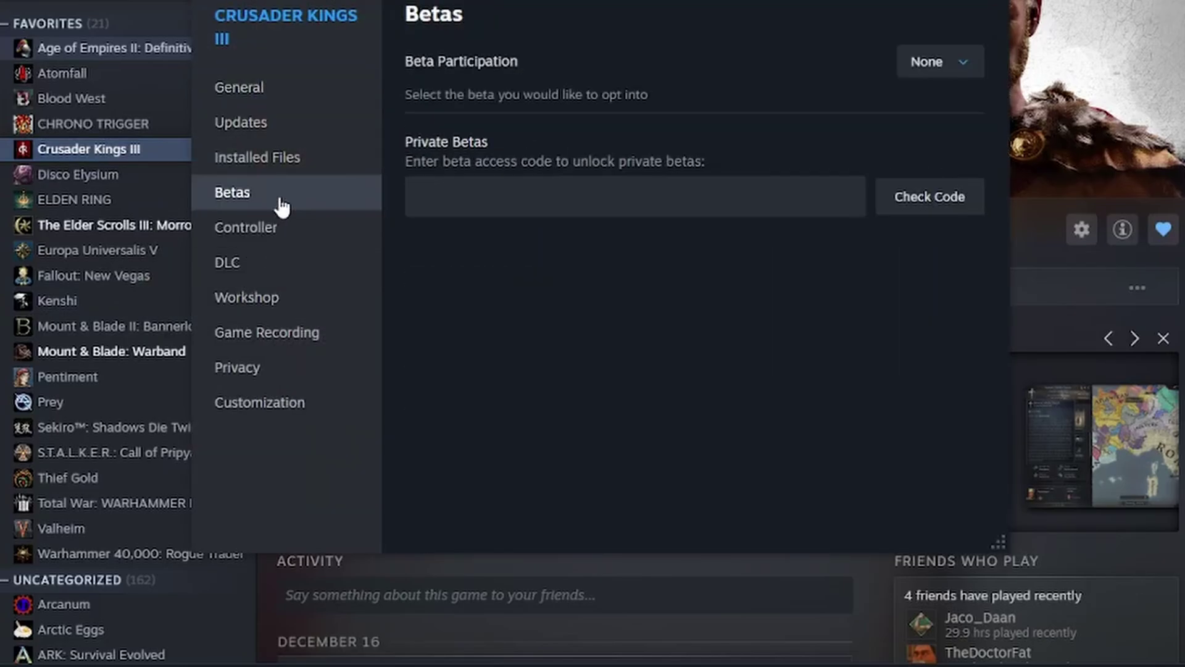
left_click(943, 61)
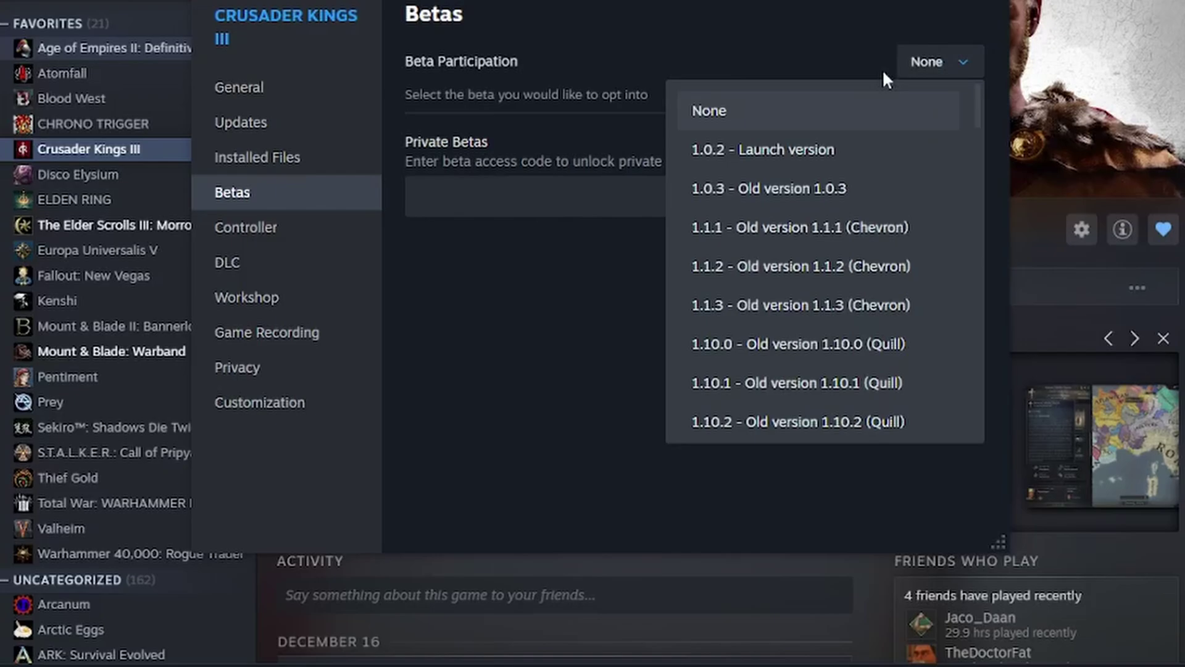
scroll(907, 191, "down", 15)
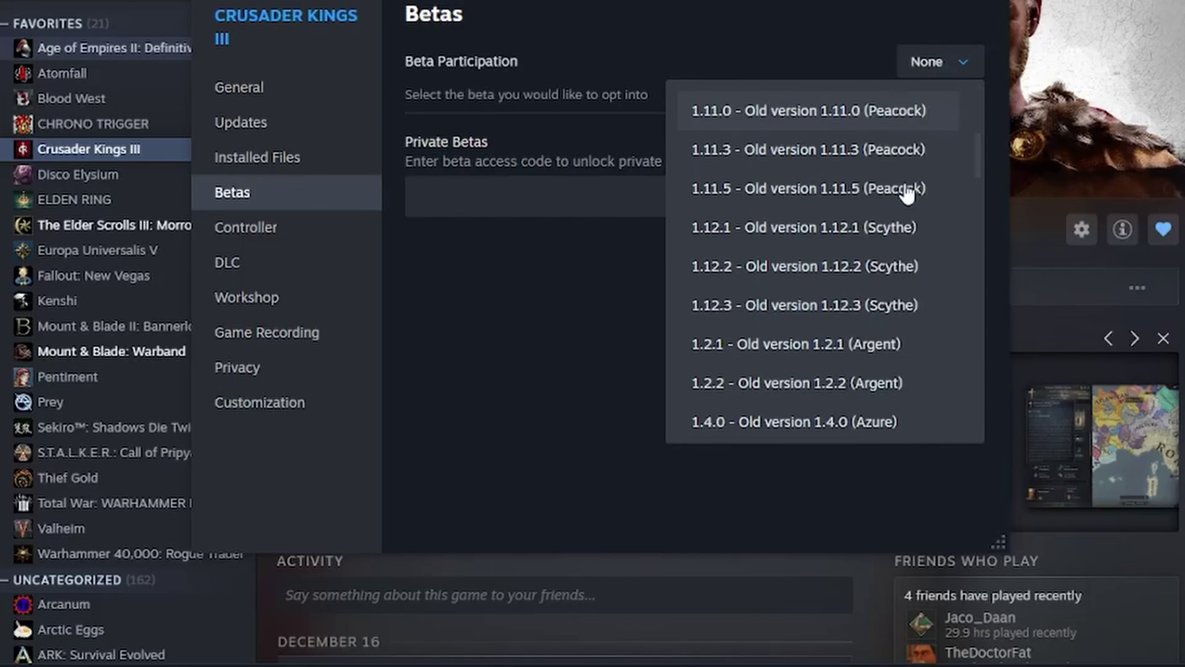
scroll(906, 195, "down", 12)
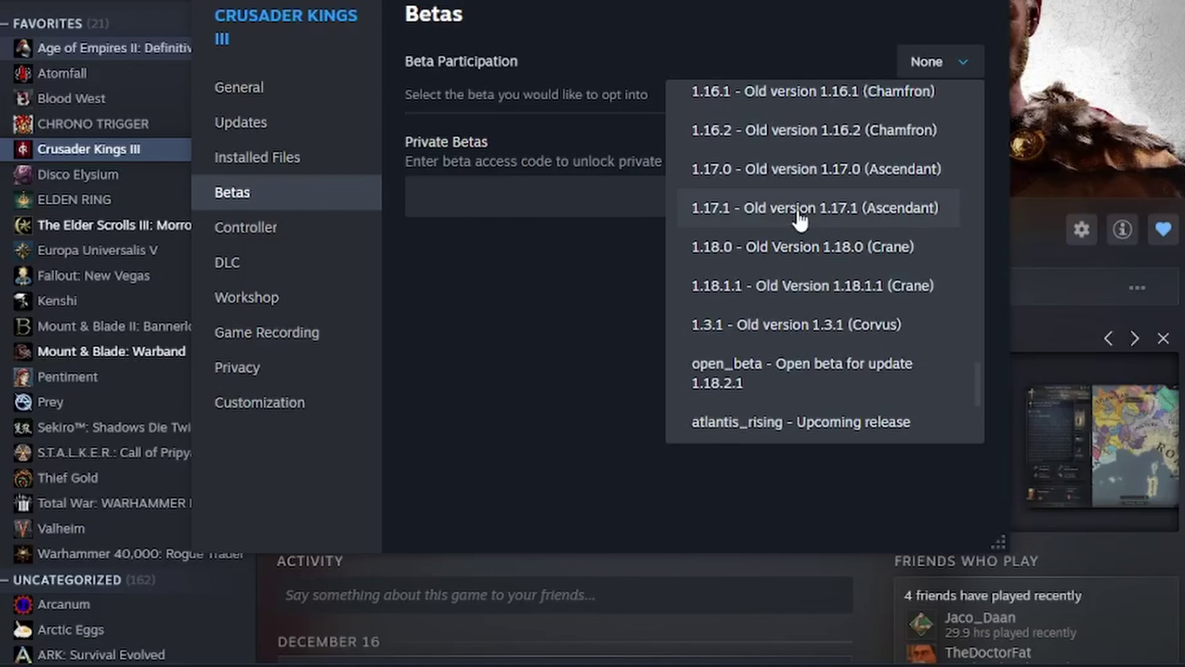
left_click(799, 210)
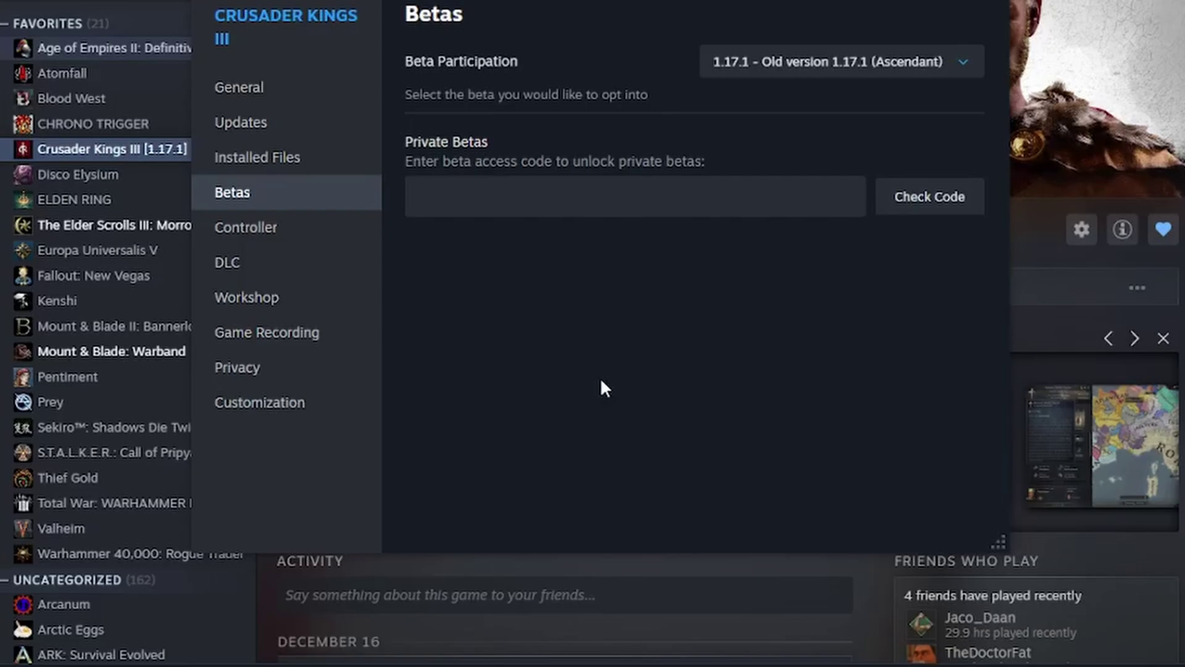
Close the game properties, relaunch, and check Elder Kings 2 in the test playset
key("Escape")
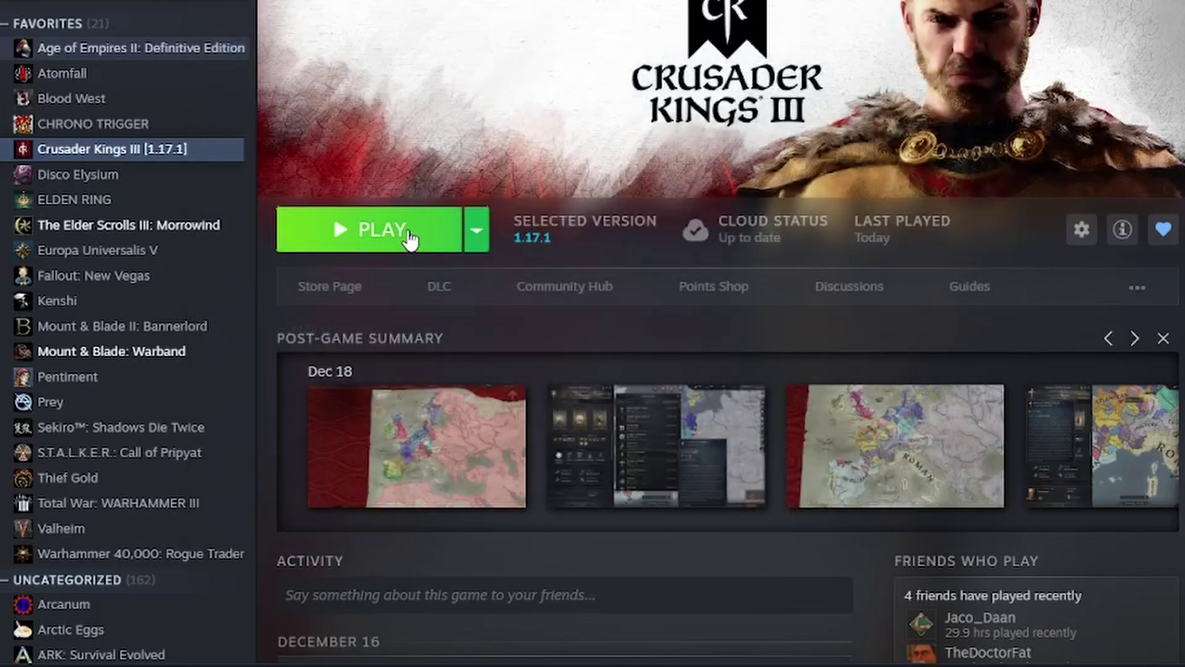
left_click(436, 253)
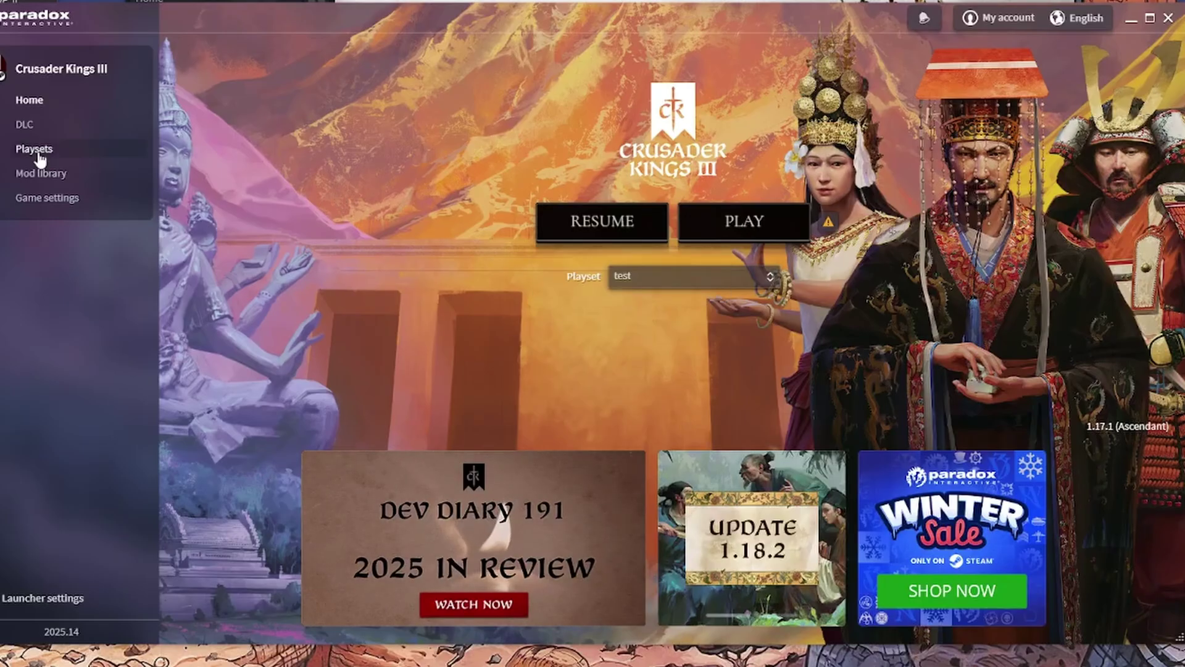
left_click(37, 151)
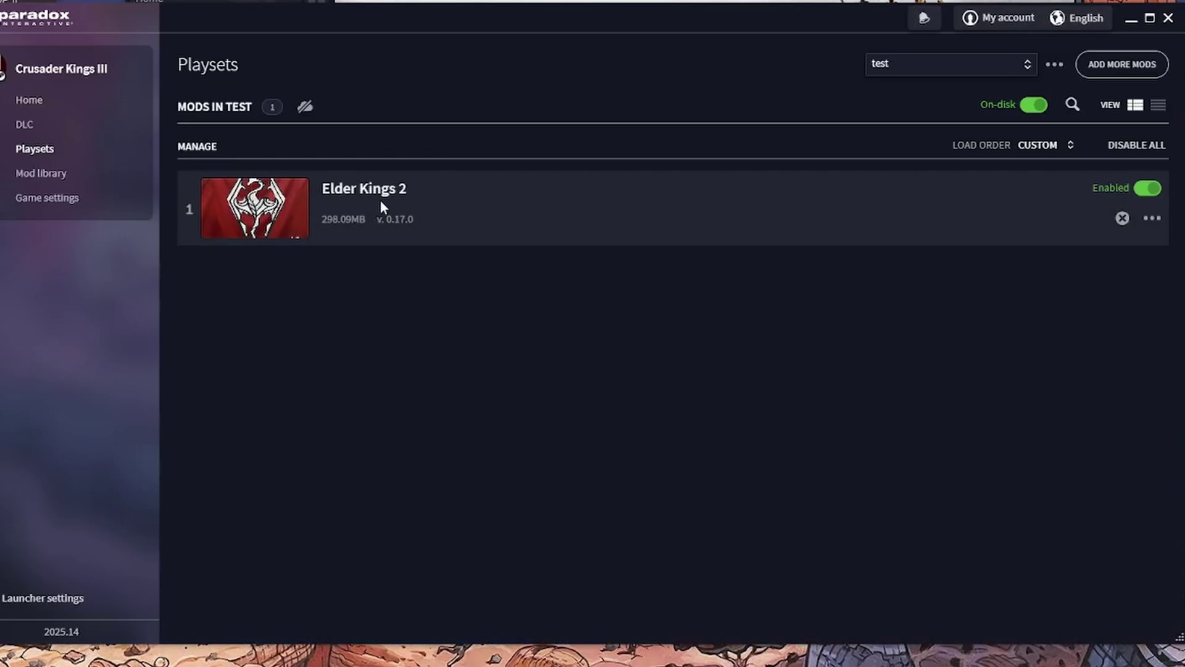
Return to the launcher Home page, now at version 1.17.1, and open the playset list
left_click(46, 105)
mouse_move(827, 222)
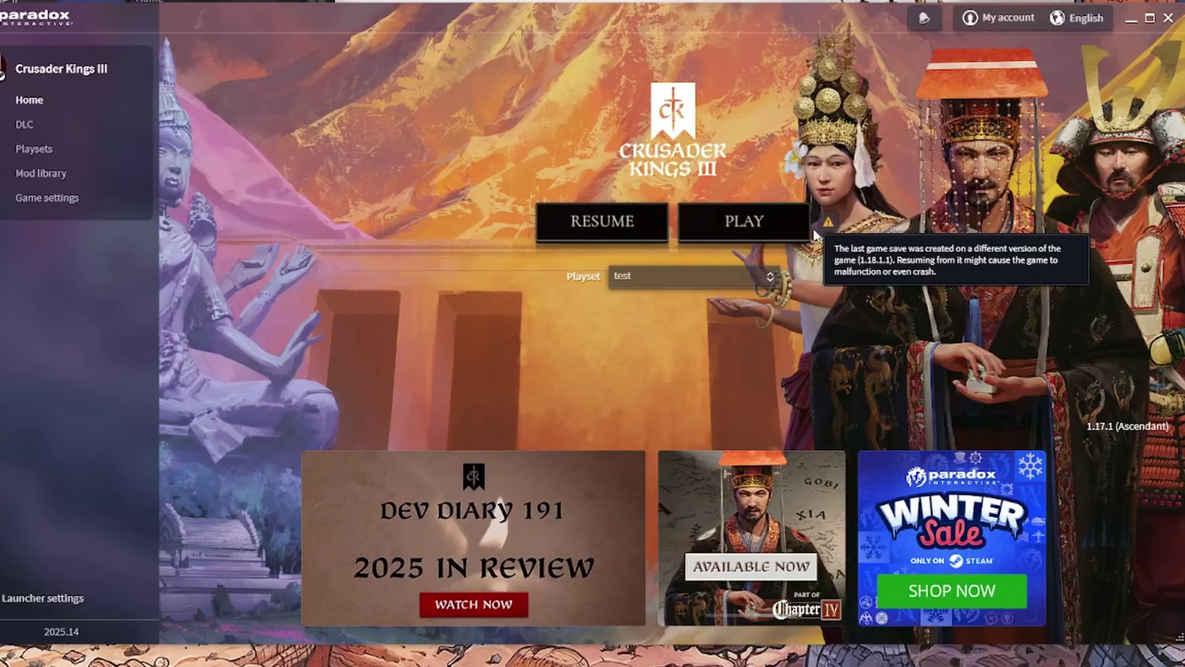
left_click(734, 284)
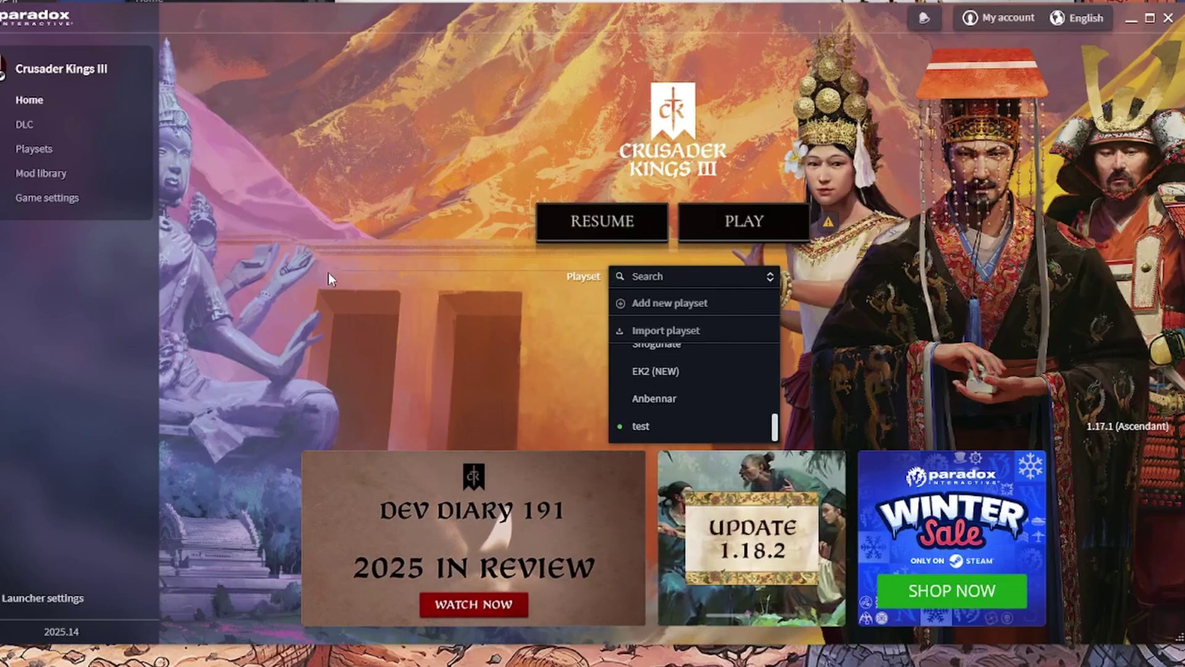
Switch the Playsets page to AGOT and inspect its warnings, e.g. A Game of Thrones made for 1.18.2
left_click(73, 153)
left_click(981, 62)
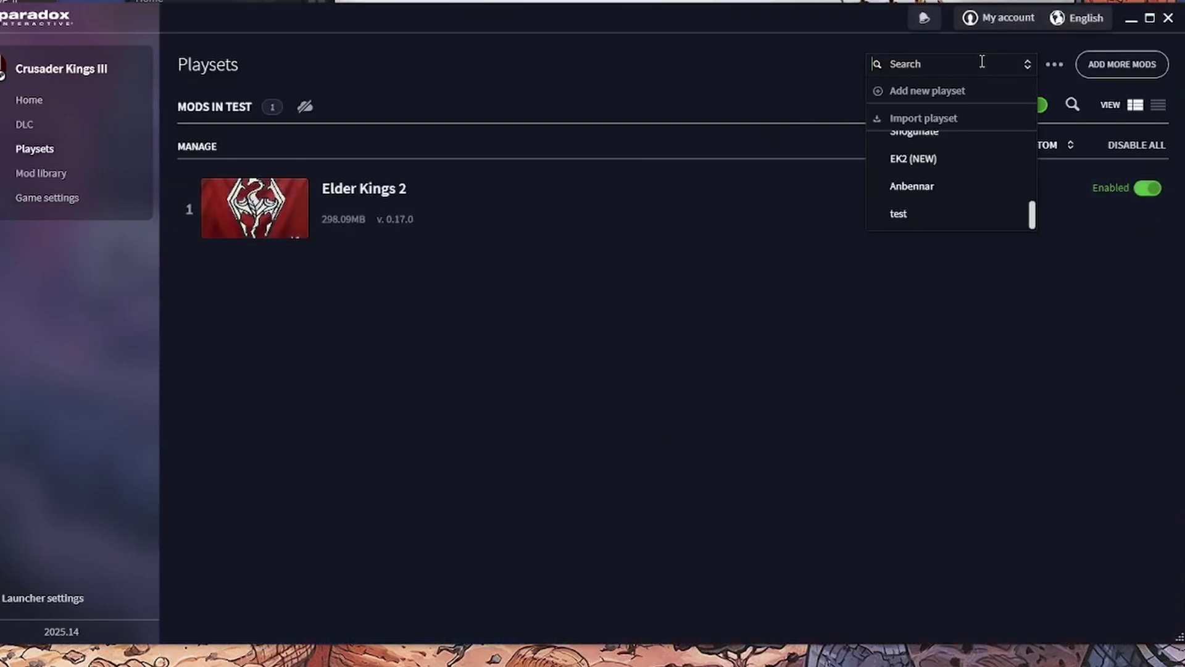
scroll(925, 194, "up", 3)
scroll(925, 196, "up", 1)
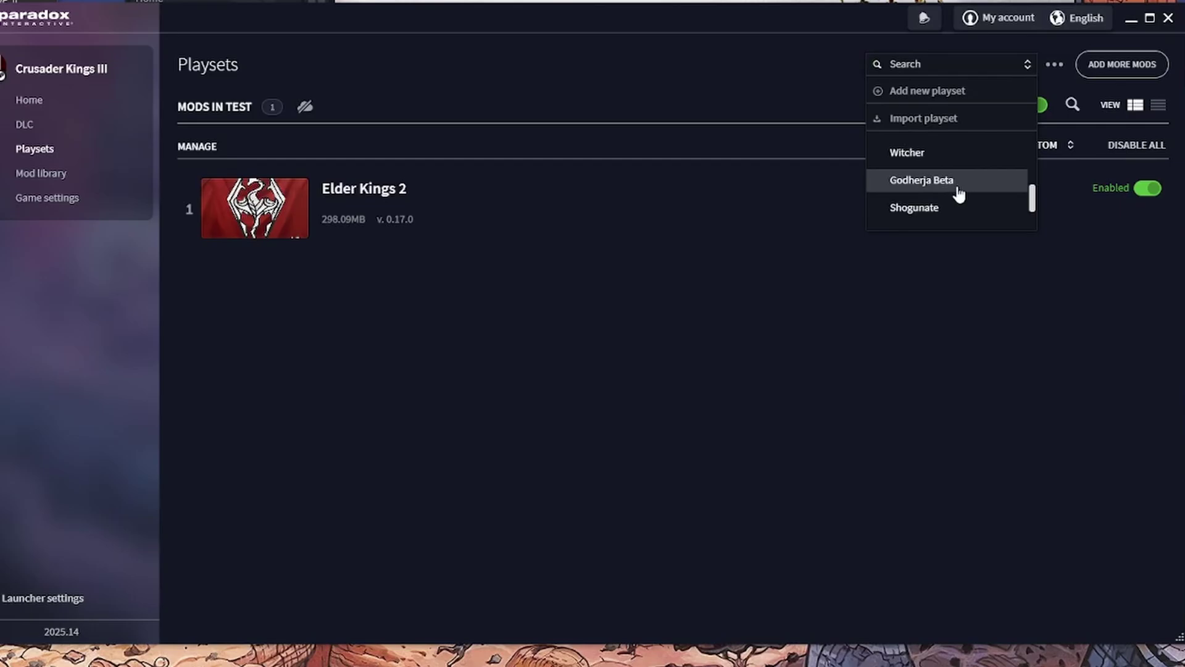
scroll(958, 193, "up", 3)
scroll(958, 193, "up", 3)
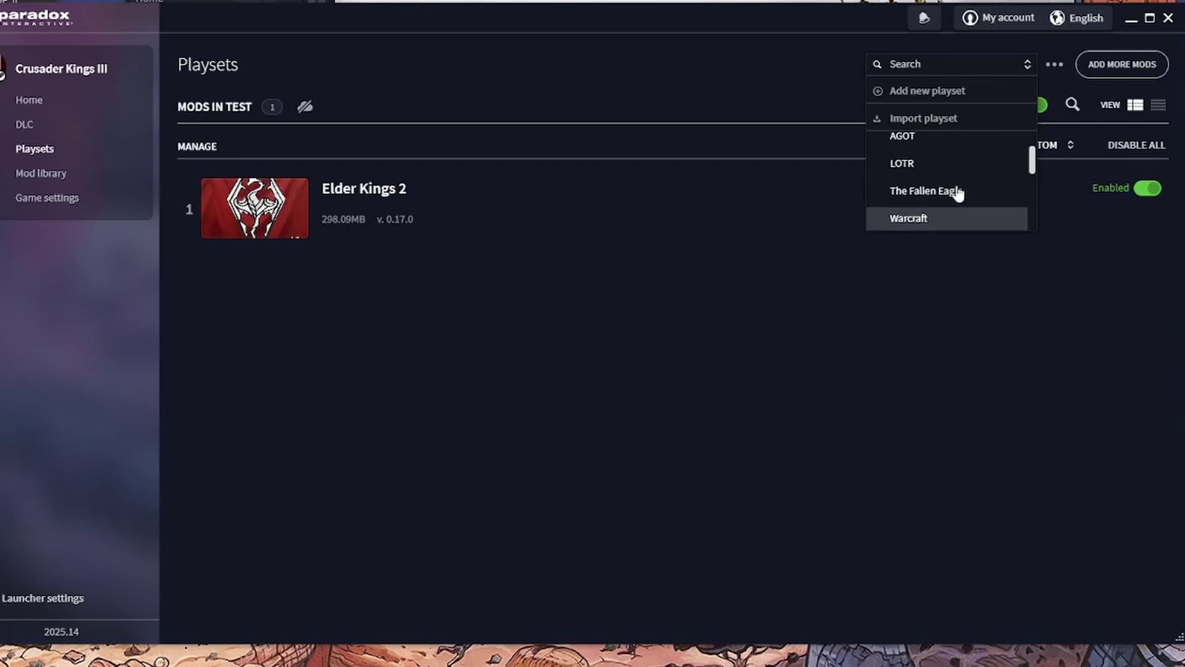
left_click(956, 190)
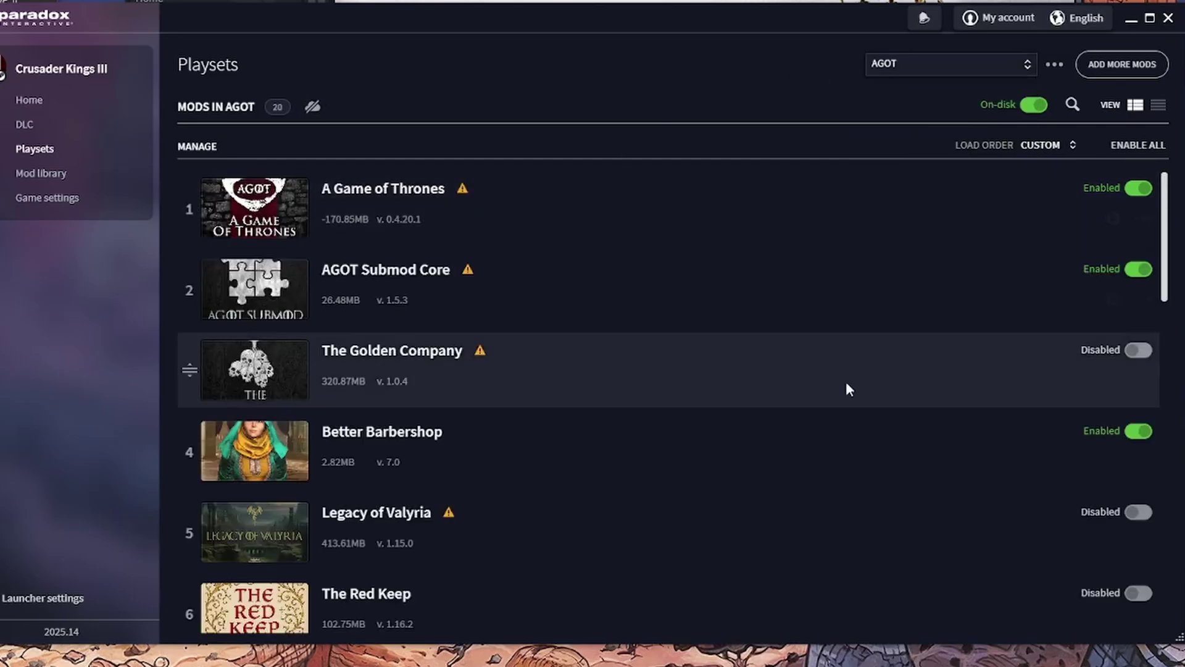
mouse_move(463, 187)
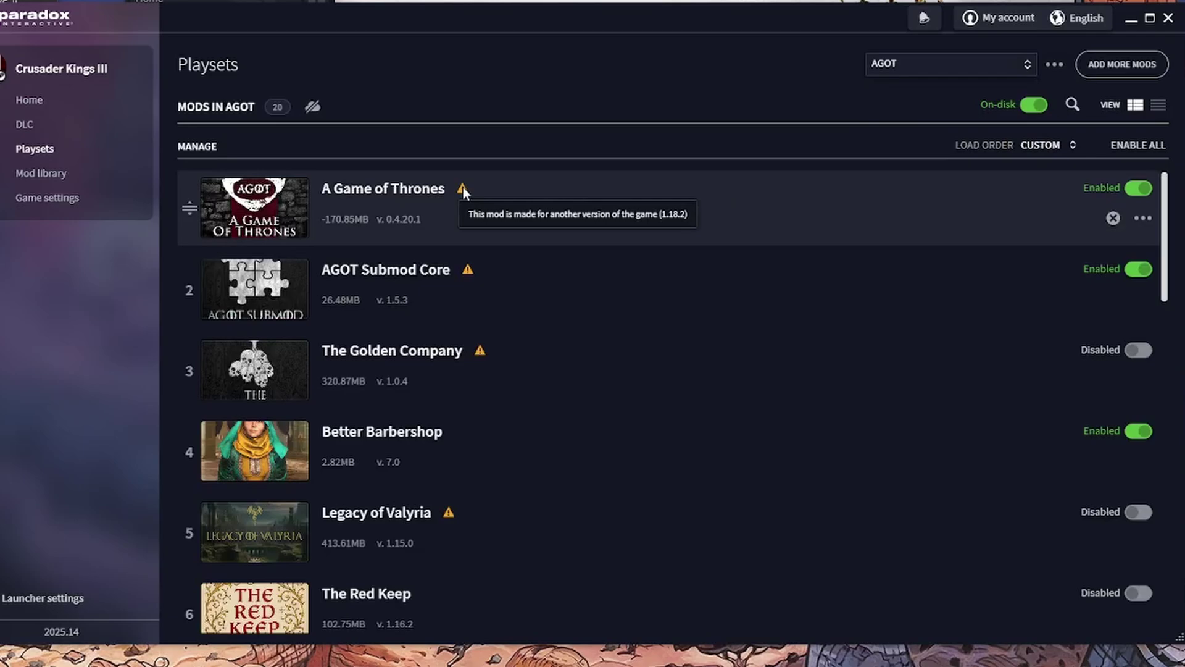